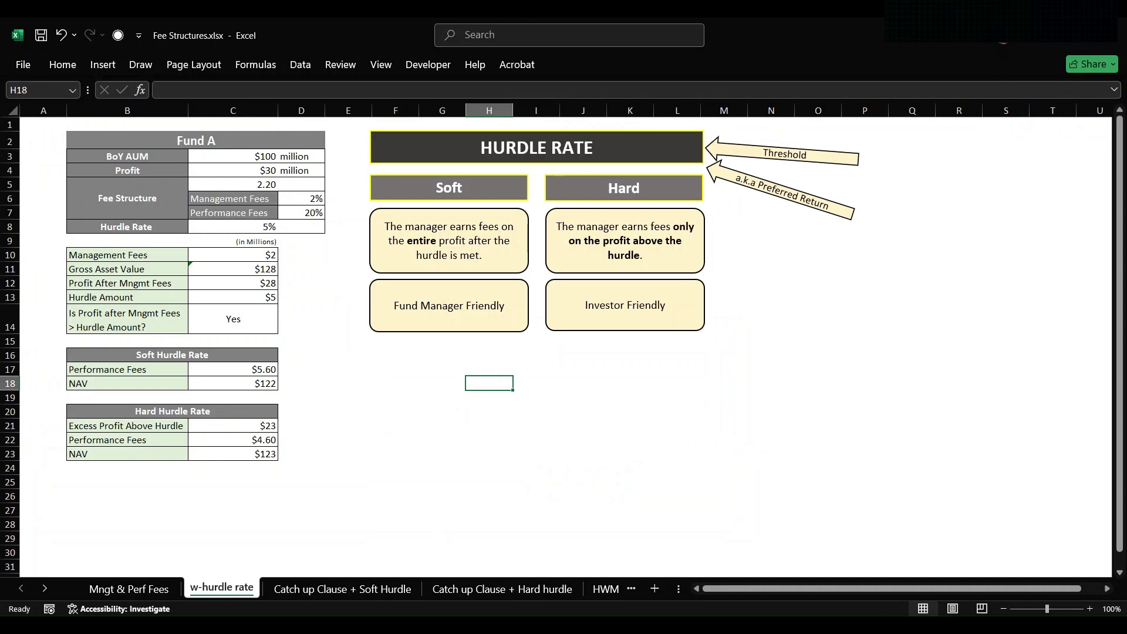
click(328, 589)
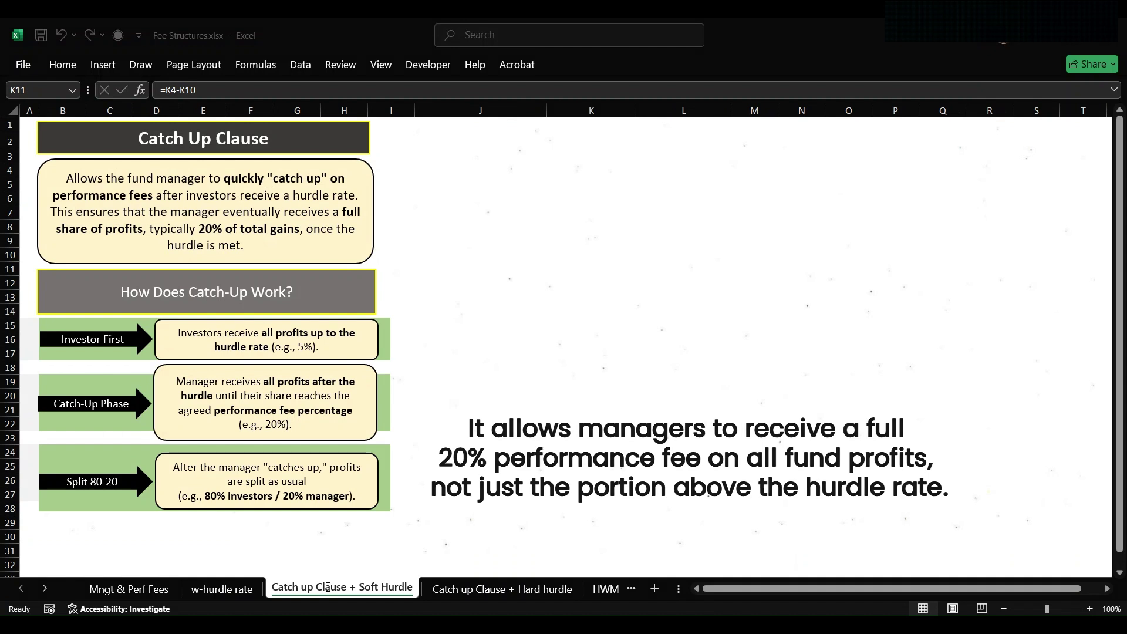
click(329, 590)
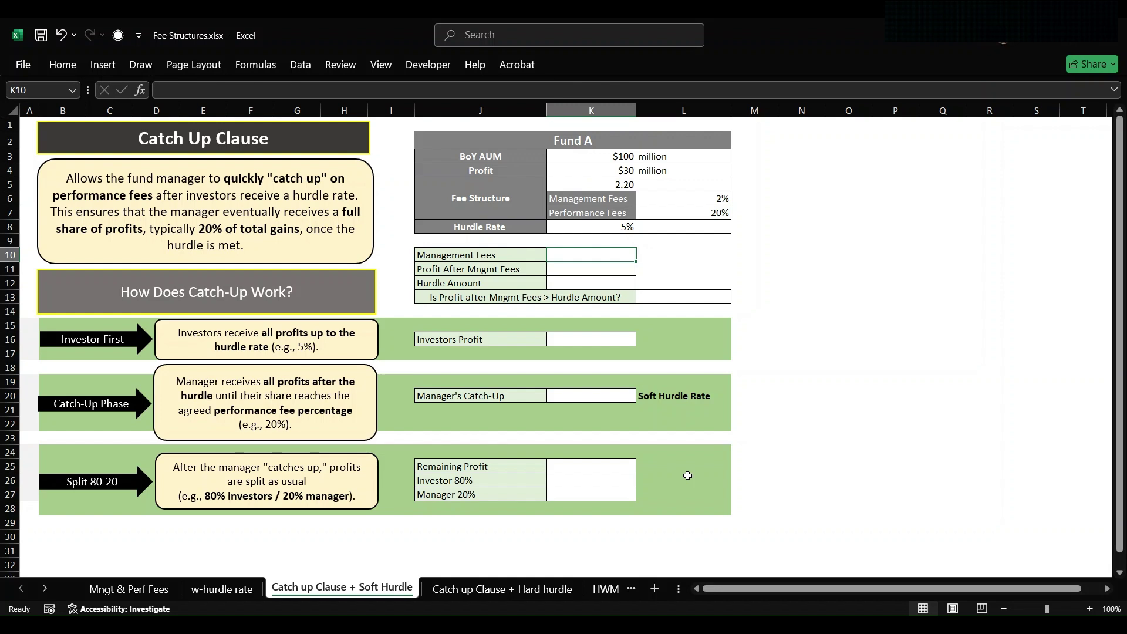
Step: Compute management fees in K10 as =K3*L6, giving $2
text(=)
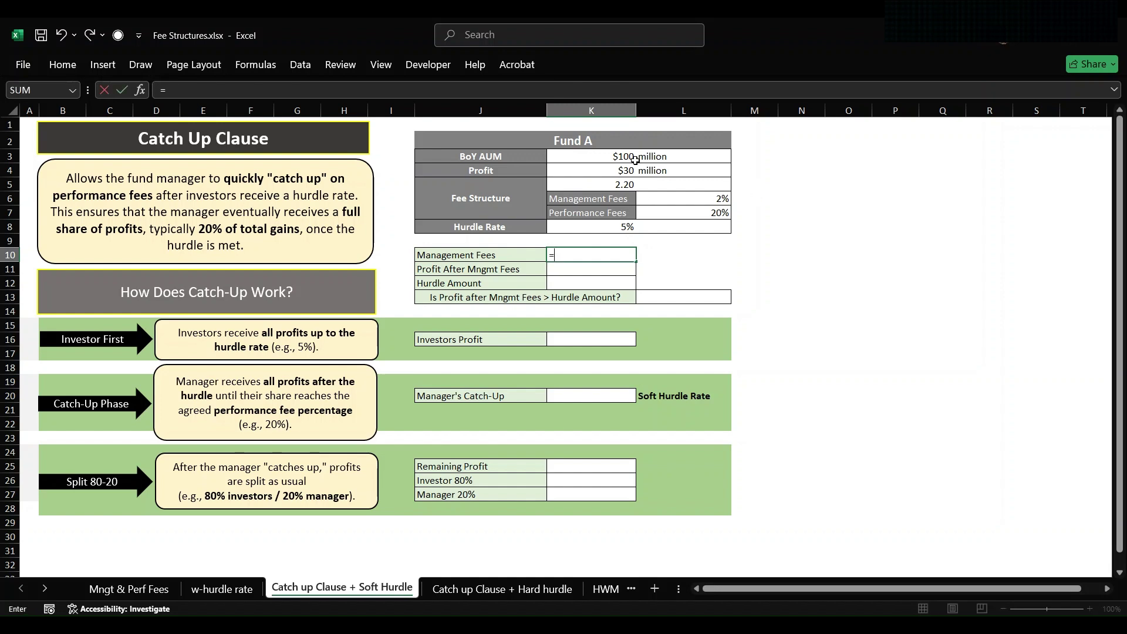
click(605, 157)
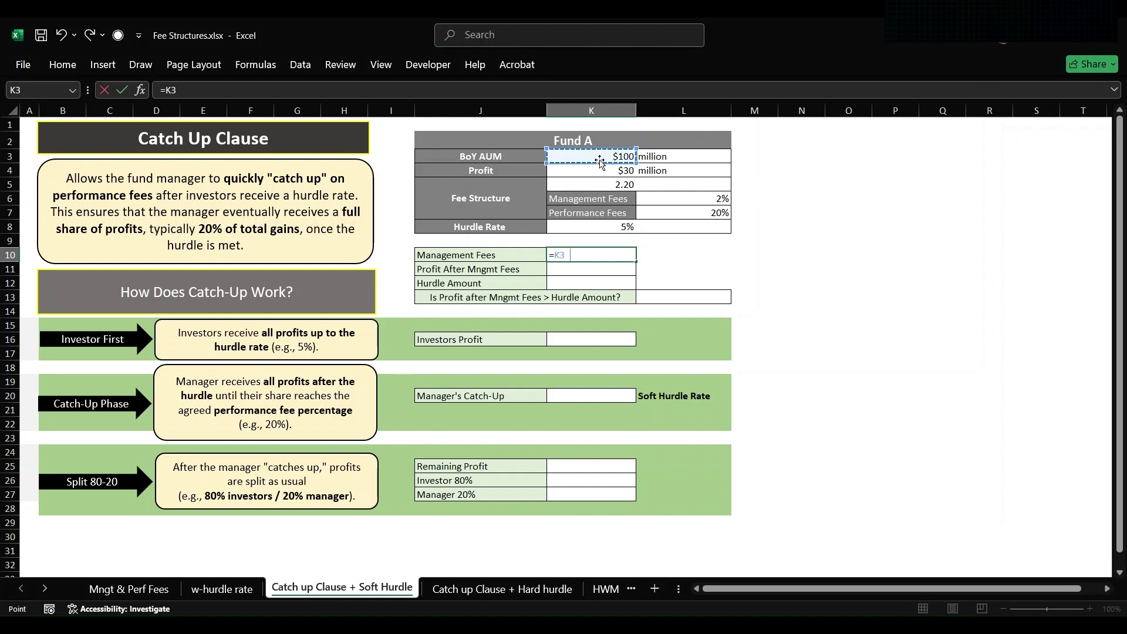
text(*)
click(692, 194)
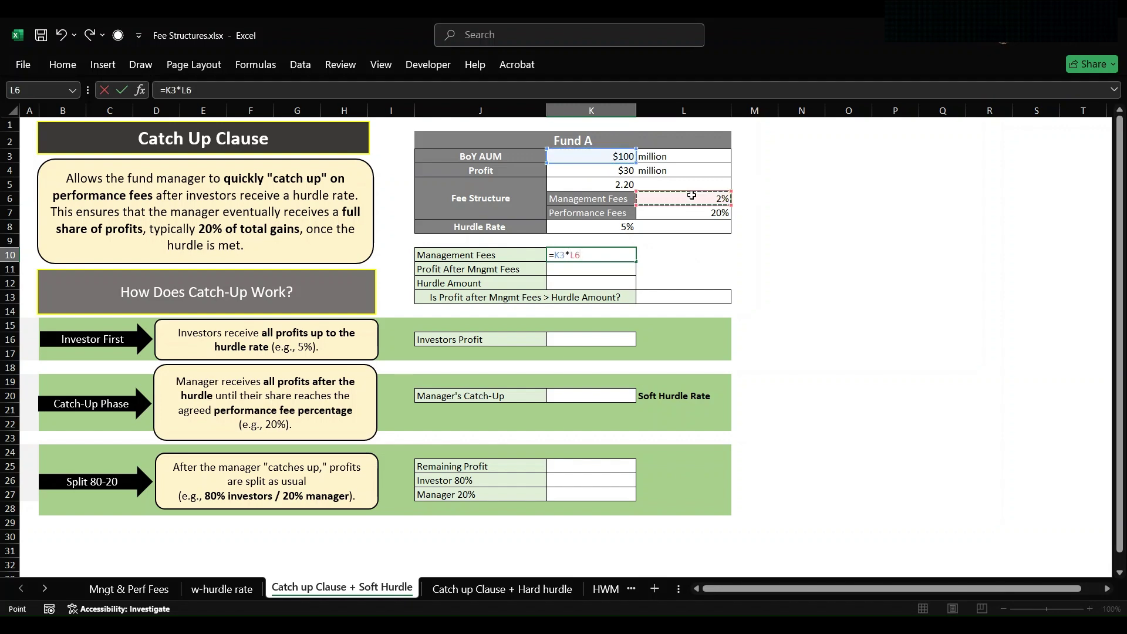
key(Return)
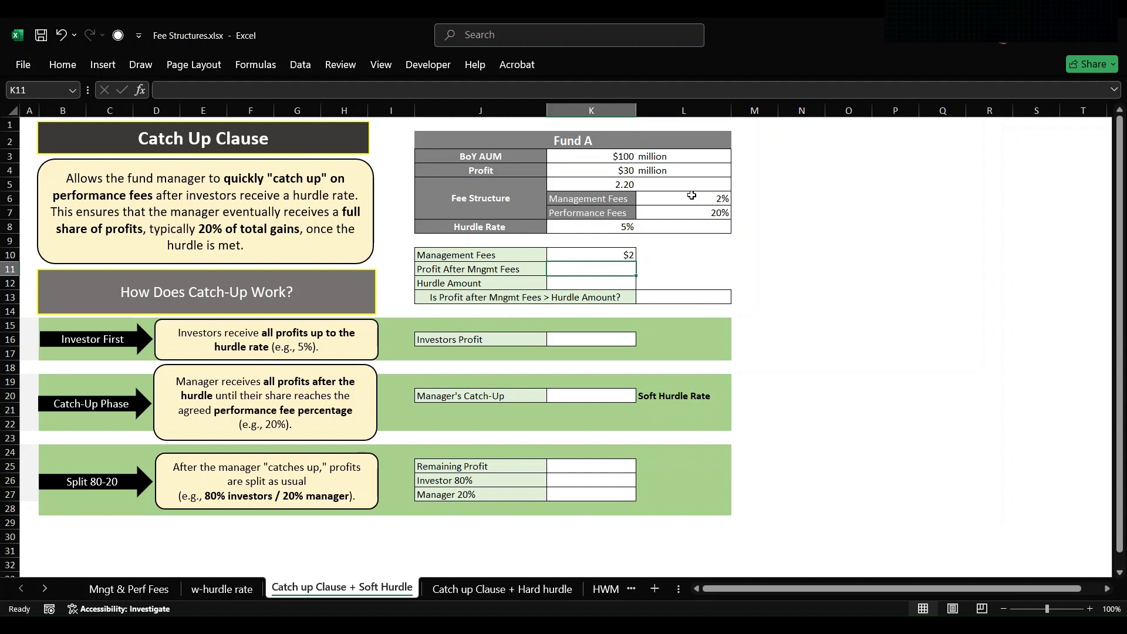
Step: Compute profit after management fees in K11 as =K4-K10, giving $28
text(=)
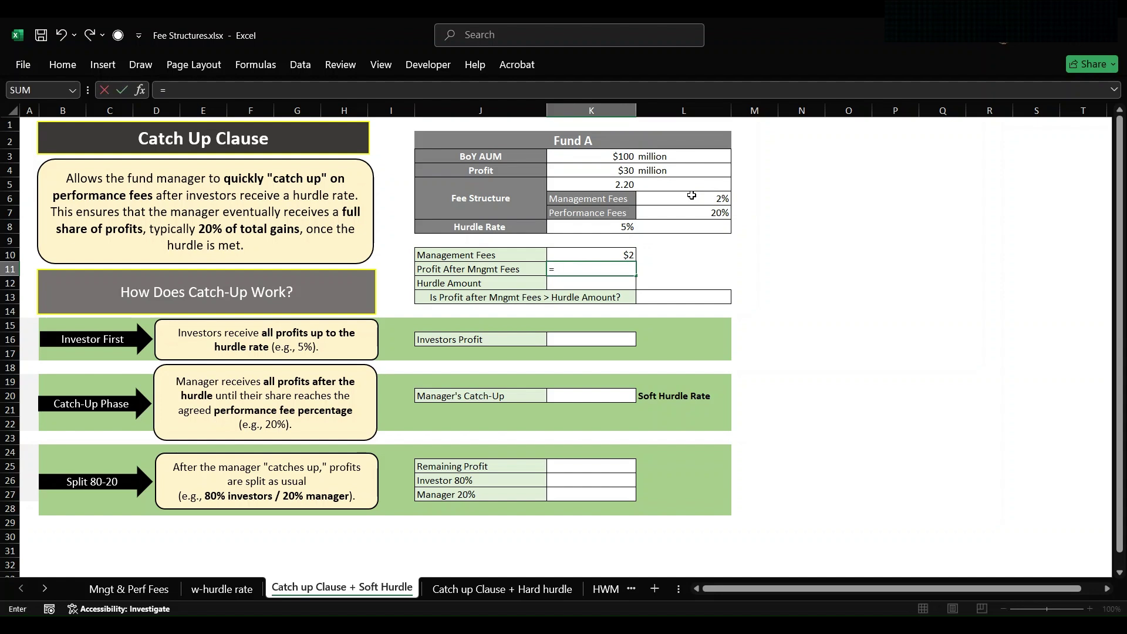
click(616, 172)
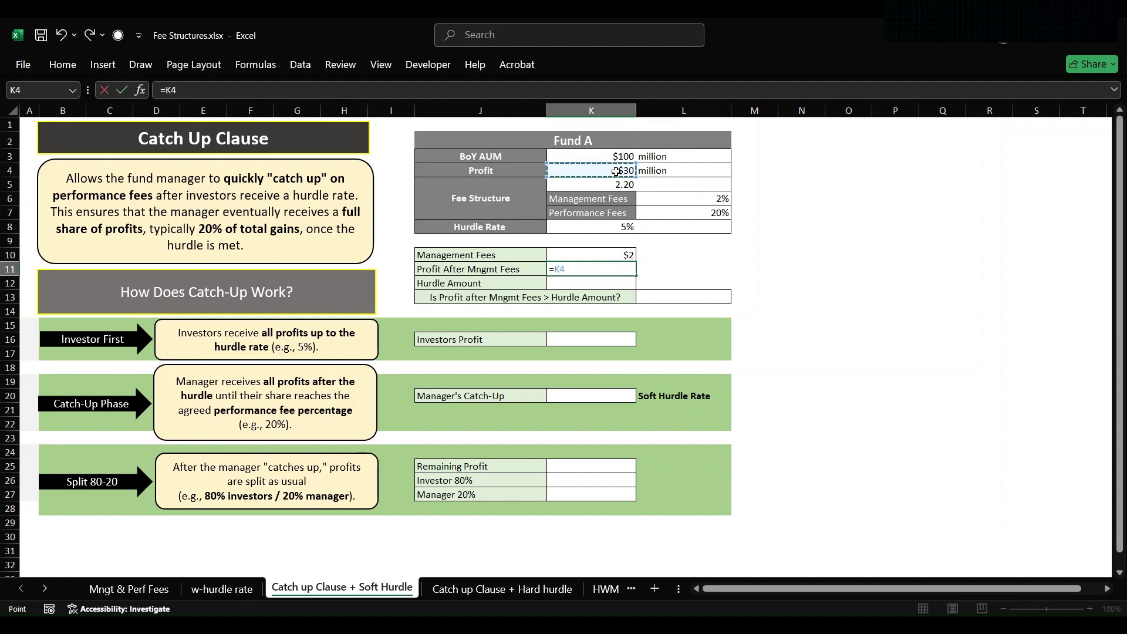
text(-)
key(Up)
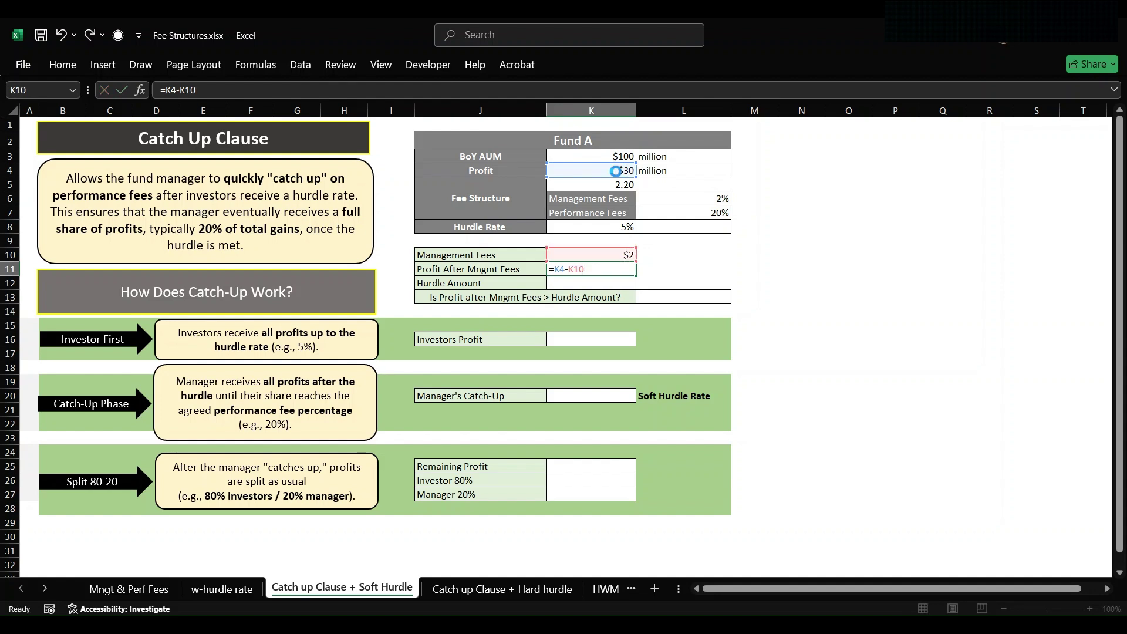
key(Return)
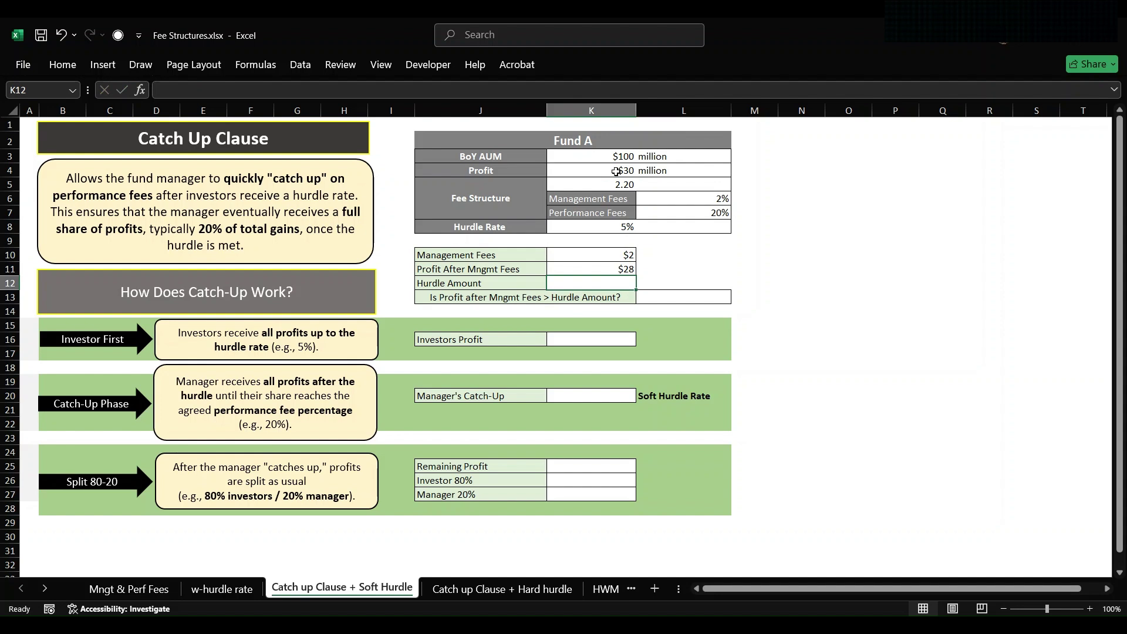
Step: Compute the hurdle amount in K12 as =K3*K8, giving $5
text(=)
click(616, 156)
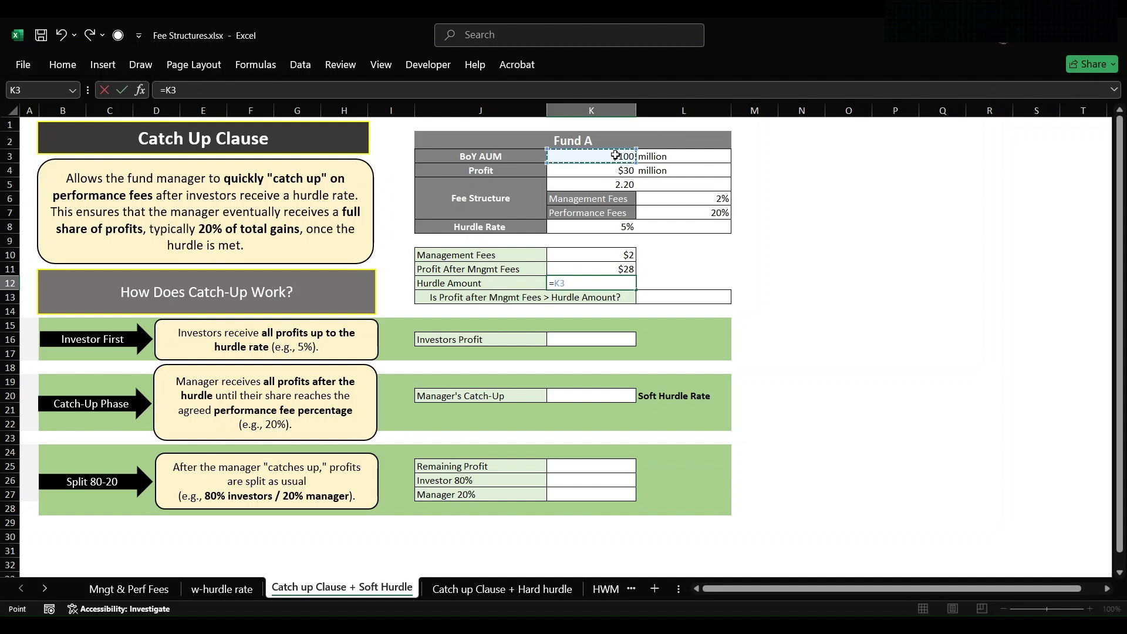
text(*)
click(602, 229)
key(Return)
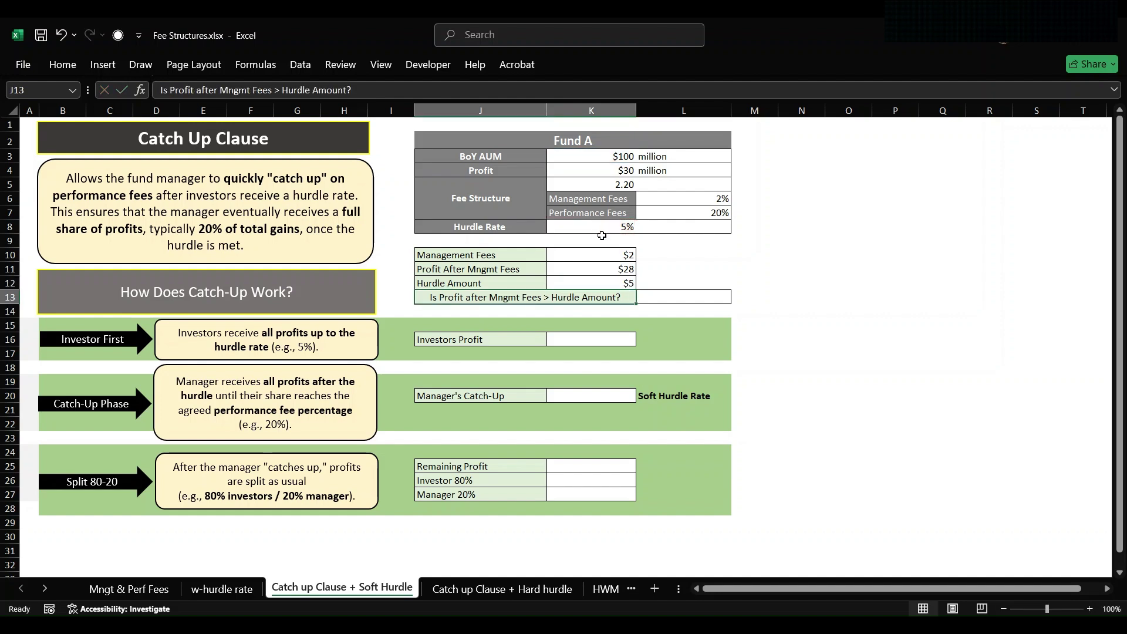
click(685, 298)
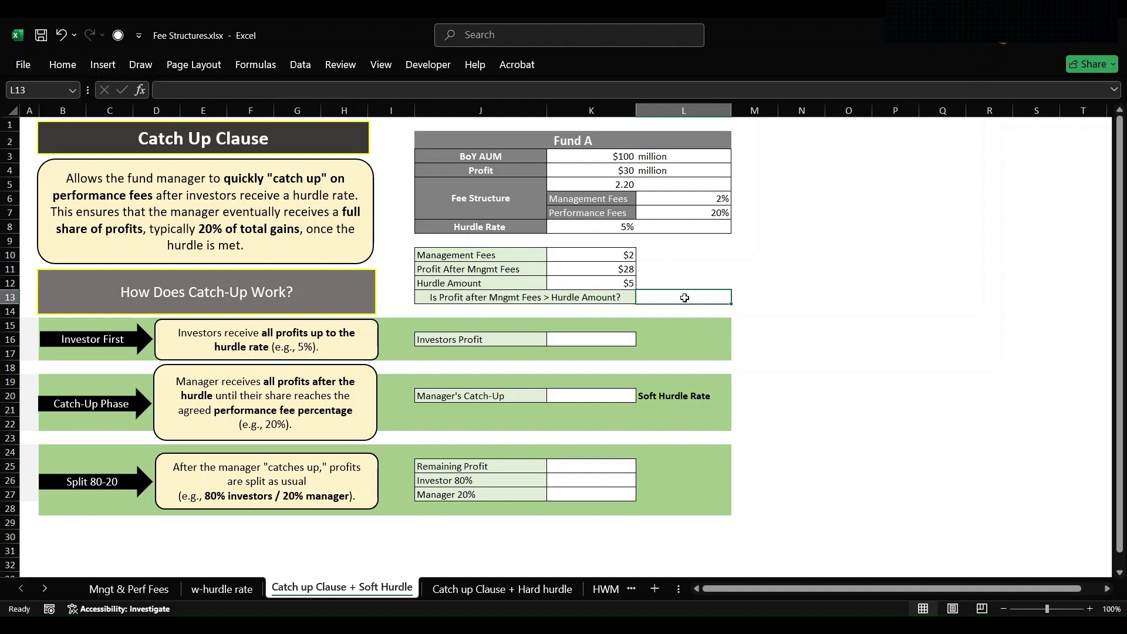
Step: Answer 'Yes' to the hurdle question in L13
text(Yes)
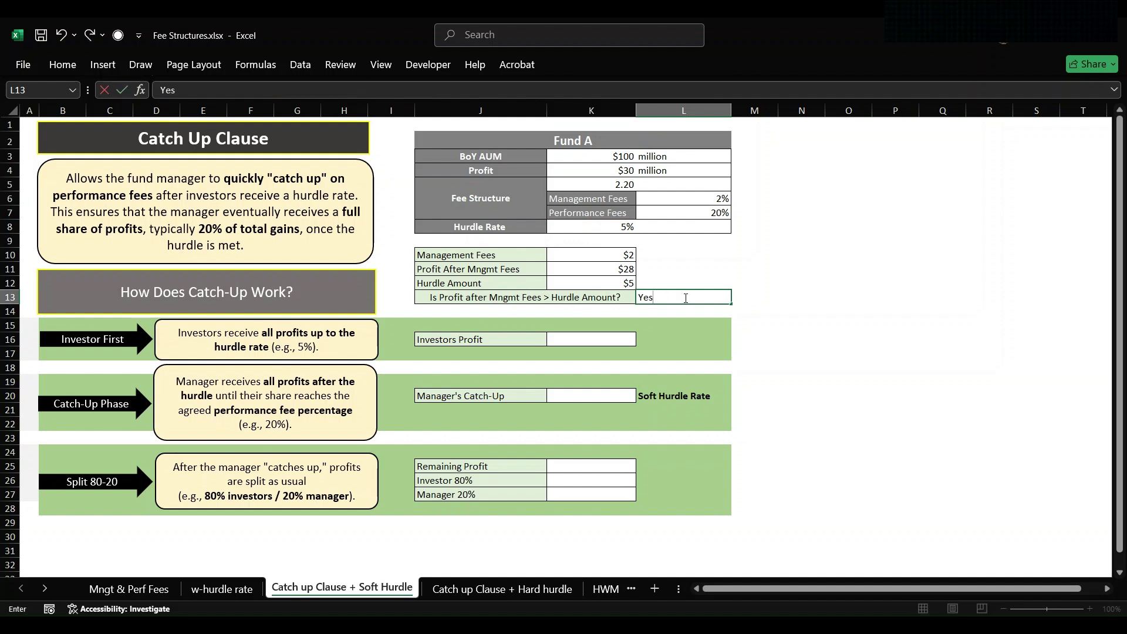
key(Return)
key(Return)
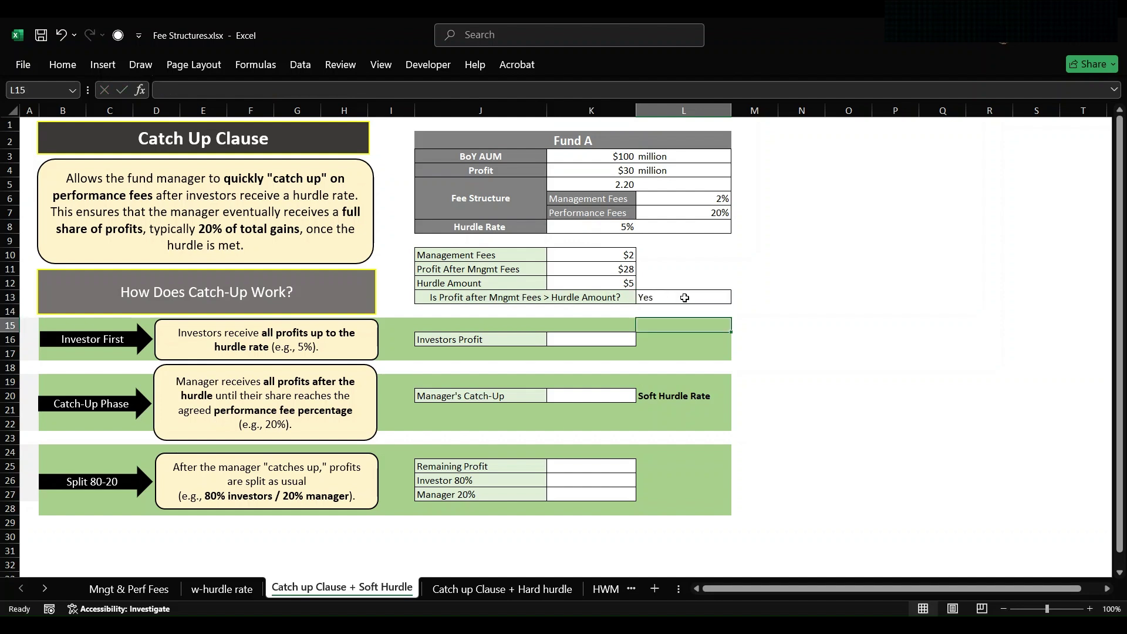
key(Down)
key(Left)
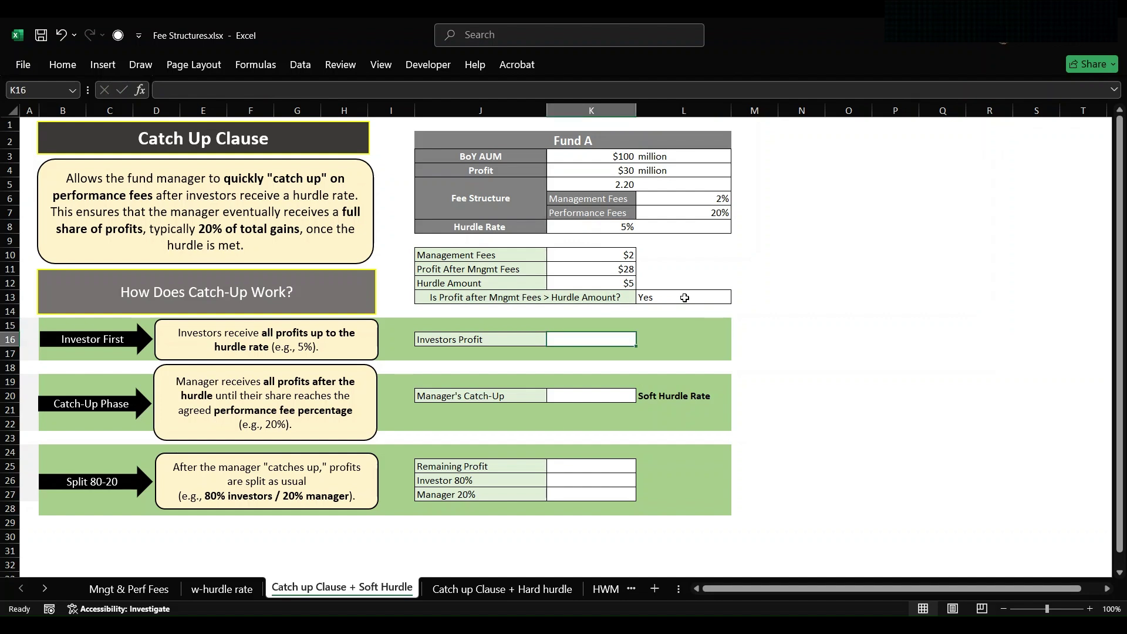
Step: Set Investors Profit in K16 to =K12, showing $5.00
text(=)
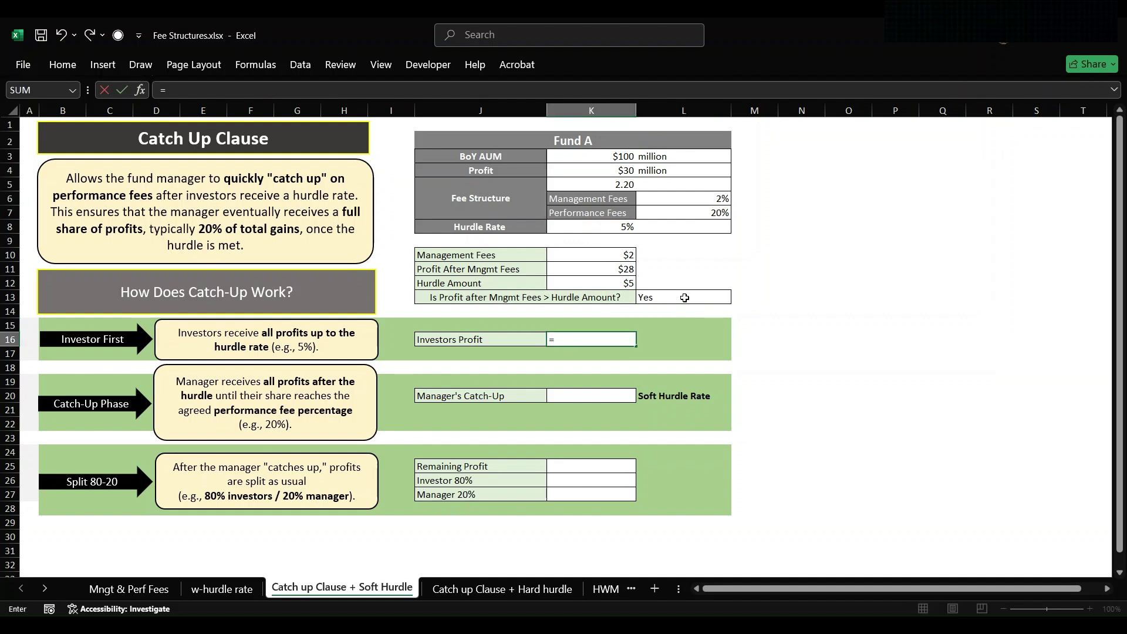
click(582, 280)
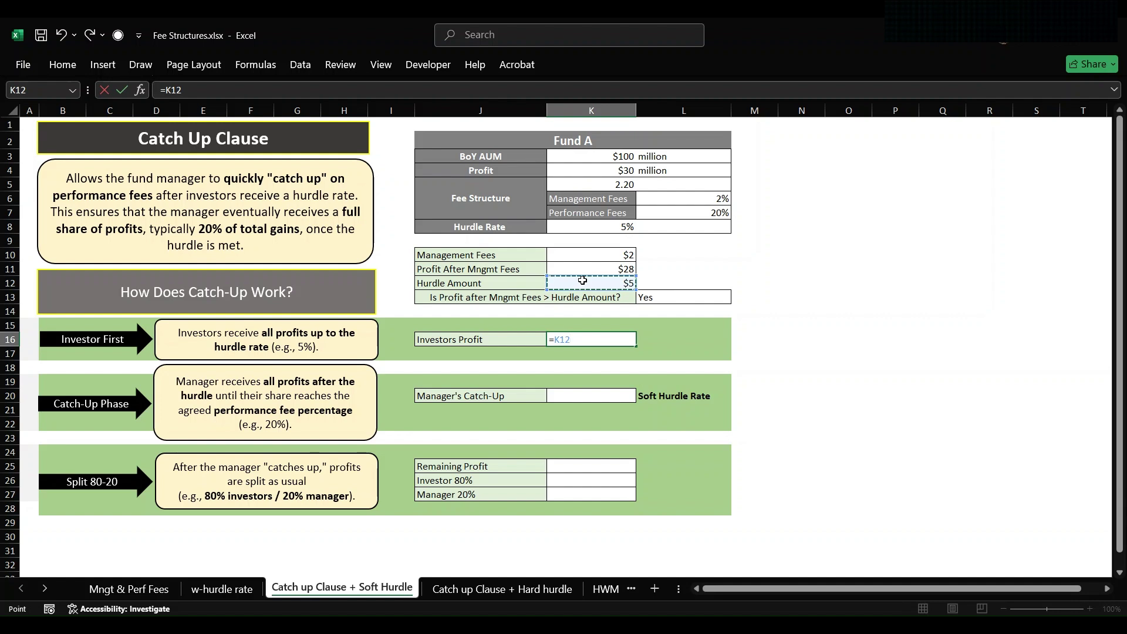
key(Return)
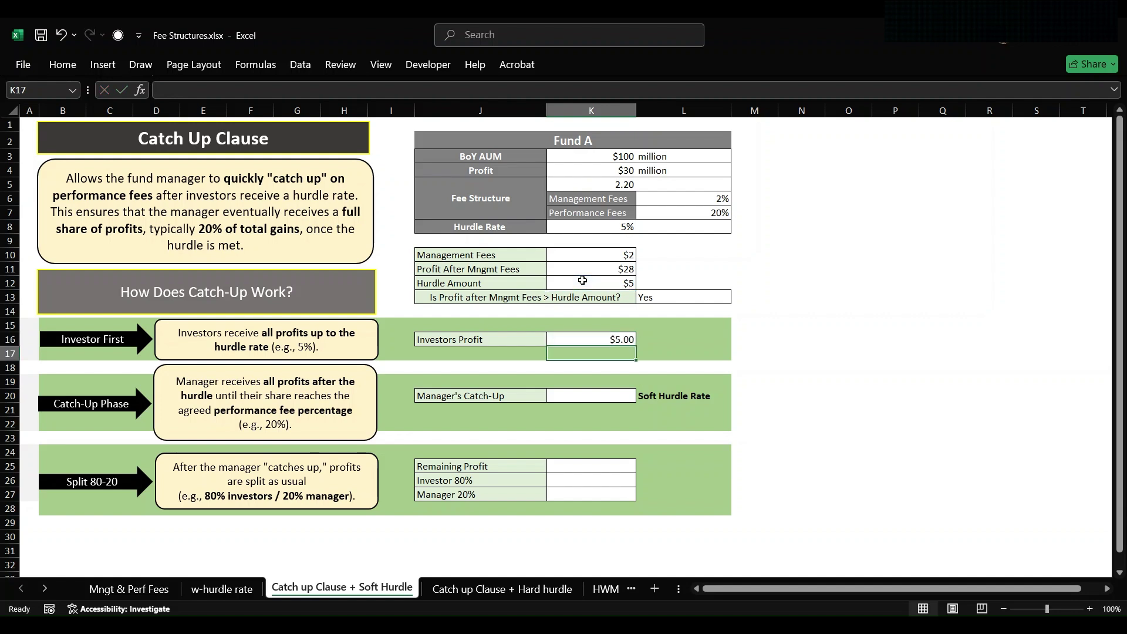
Step: Set Manager's Catch-Up in K20 to =K11*L7, showing $5.60
click(569, 399)
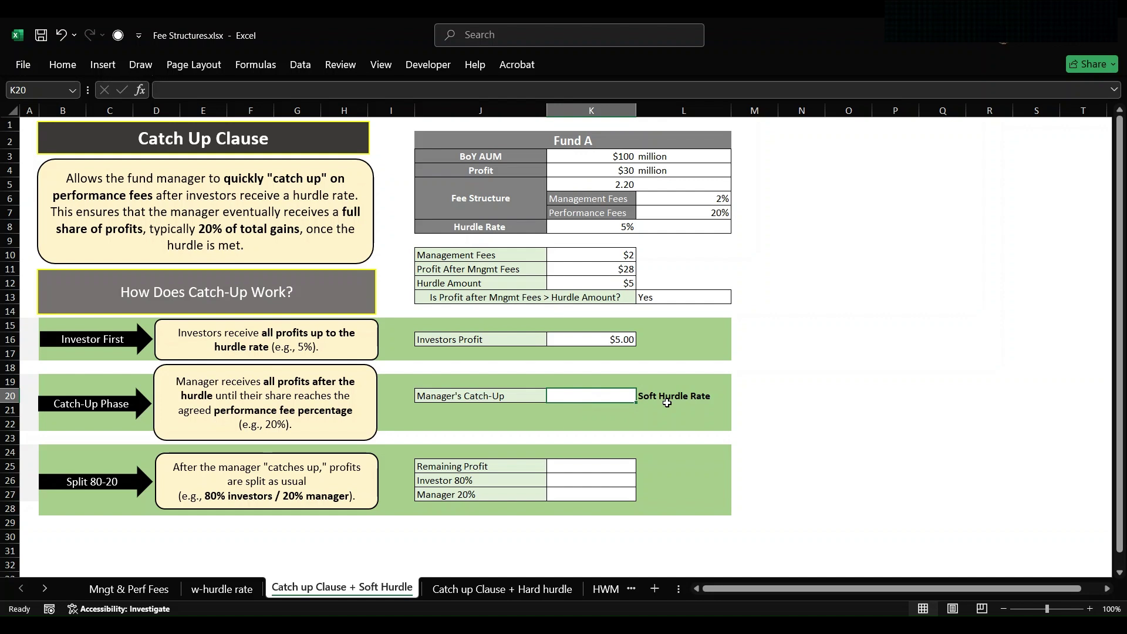
text(=)
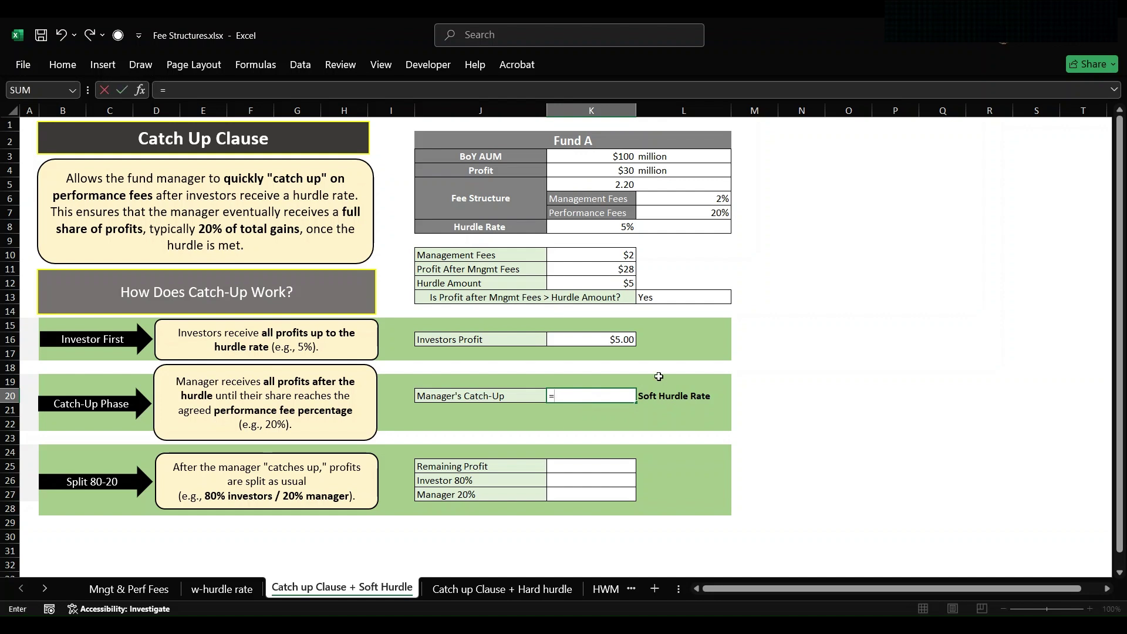
click(599, 267)
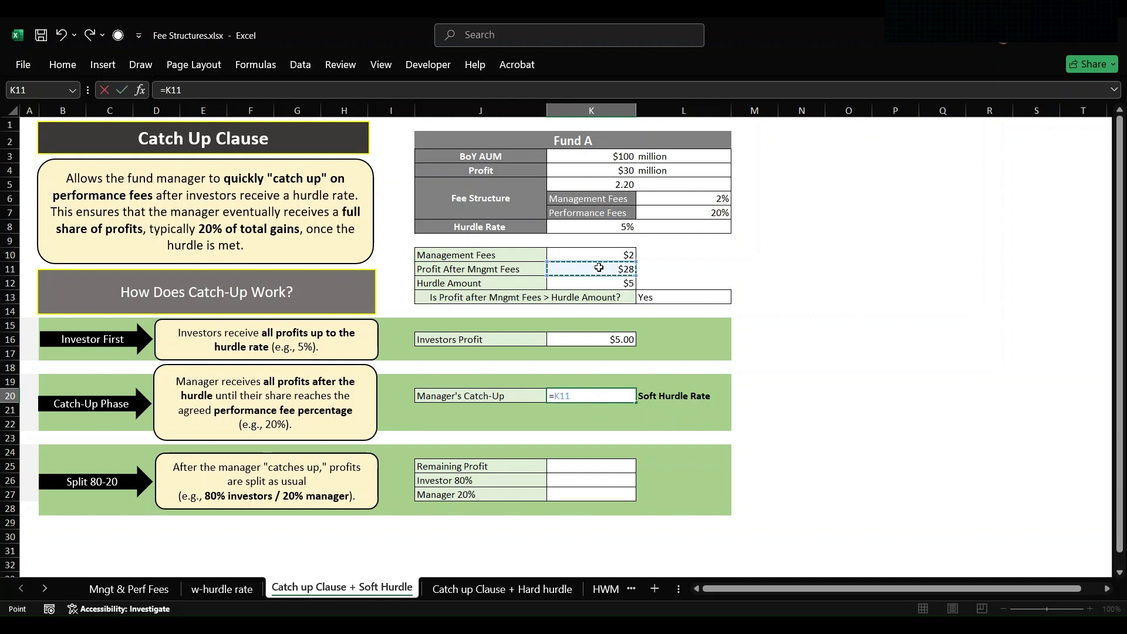
text(*)
click(675, 211)
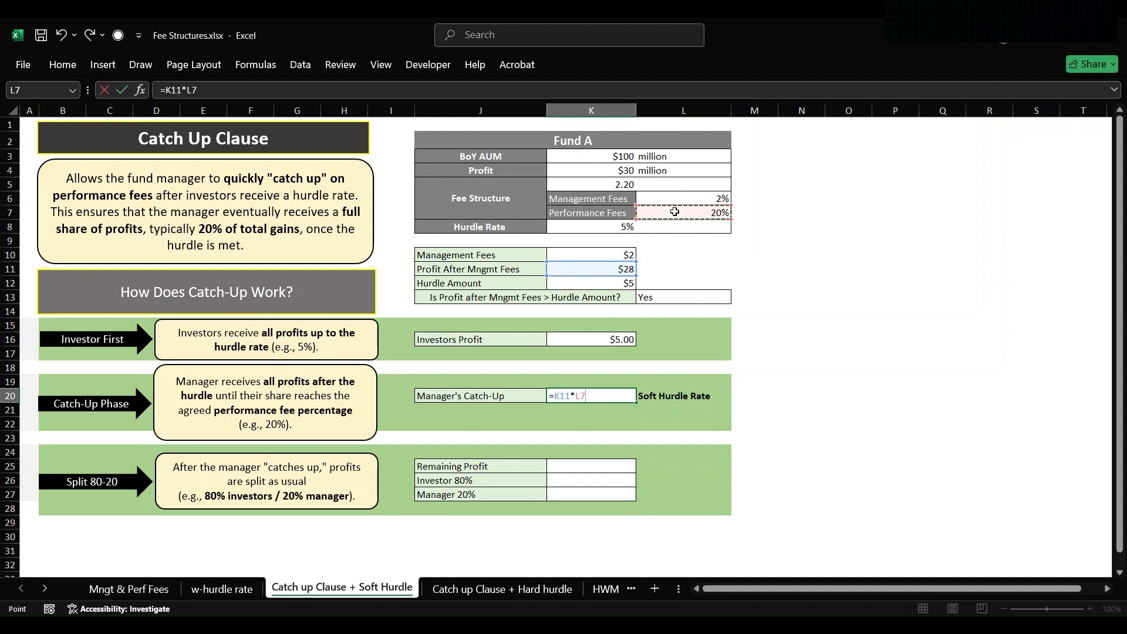
key(Return)
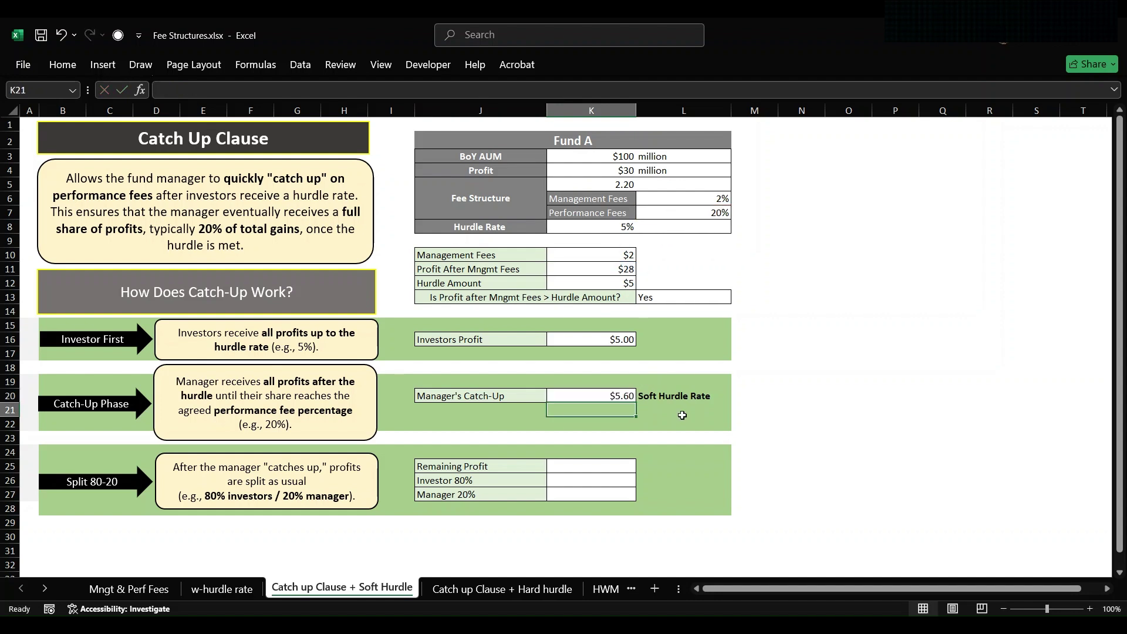
click(585, 468)
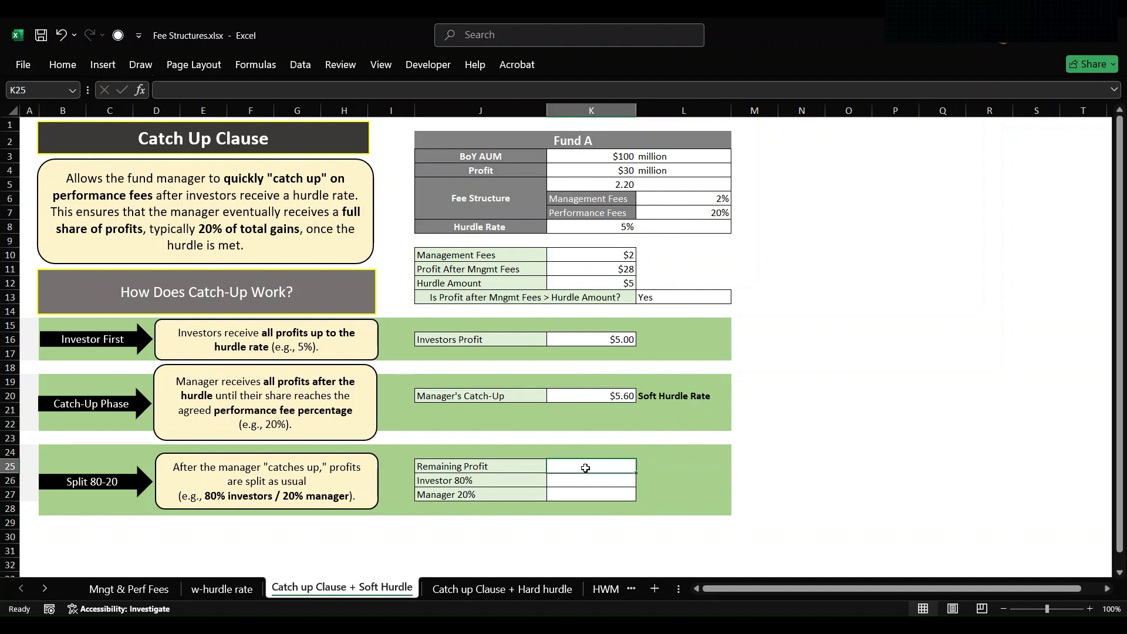
text(=)
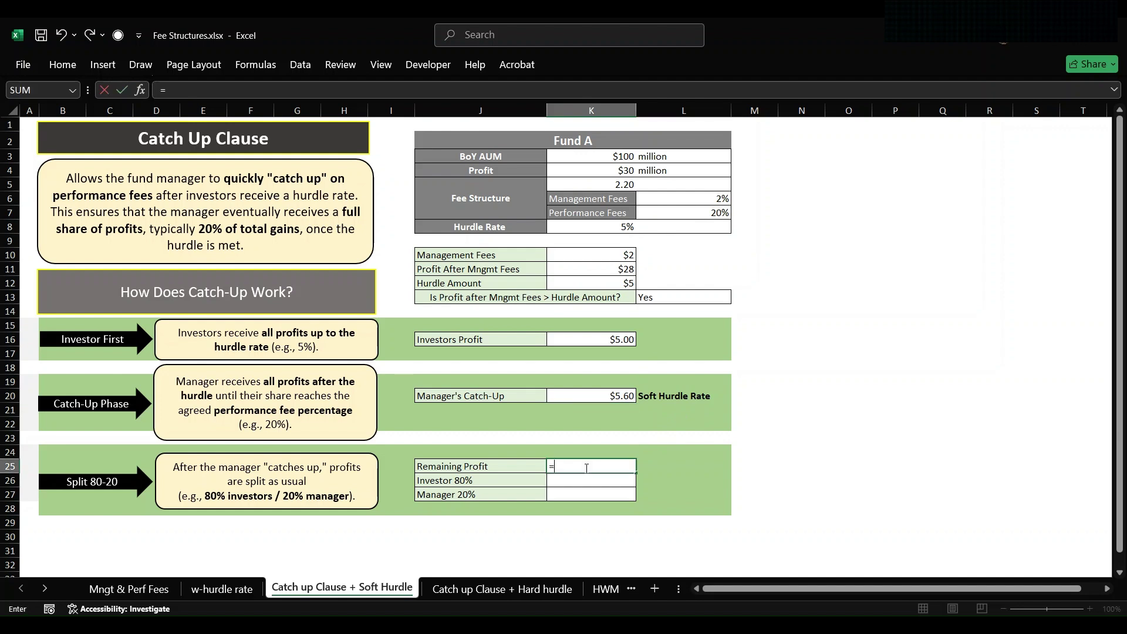
Step: Enter =K11-K16-K20 in K25 so Remaining Profit shows $17
click(566, 267)
text(-)
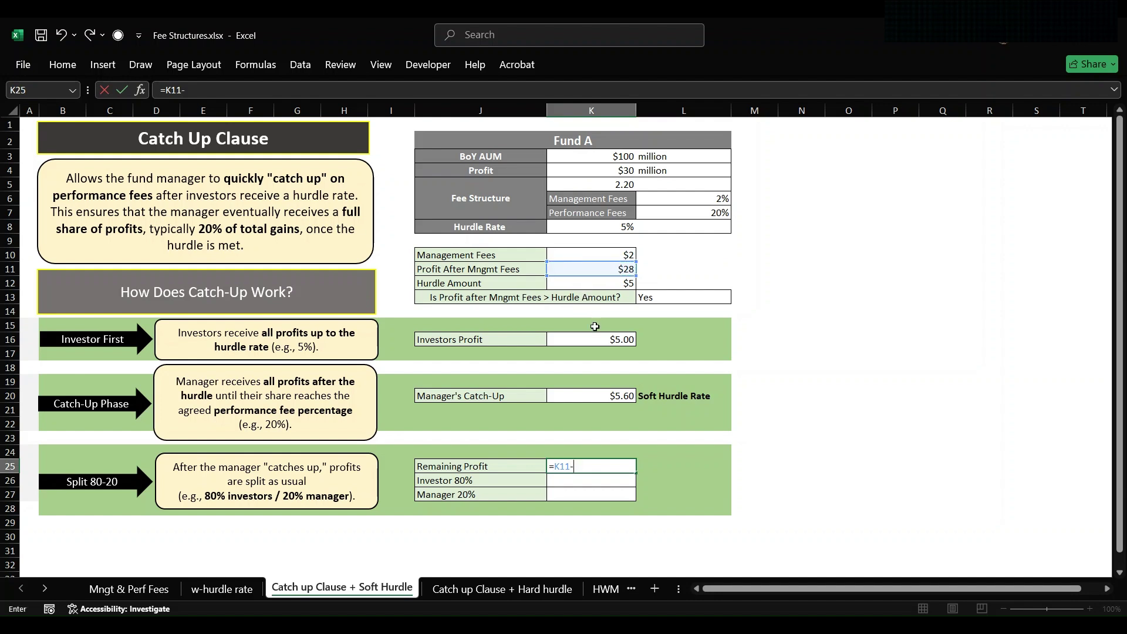
click(578, 344)
text(-)
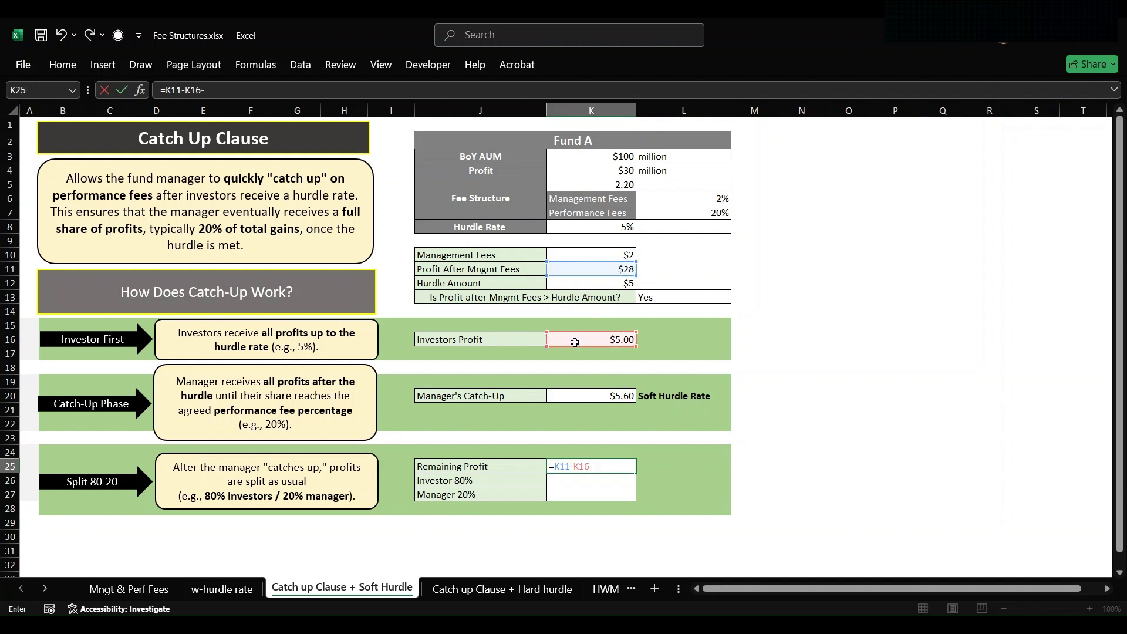
click(596, 399)
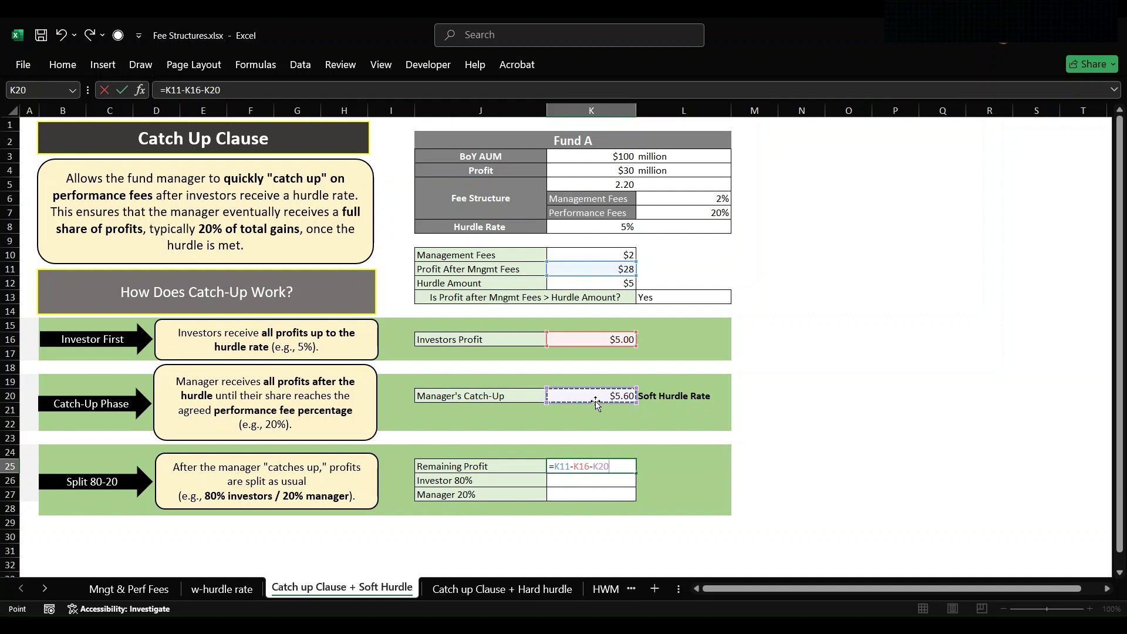
key(Return)
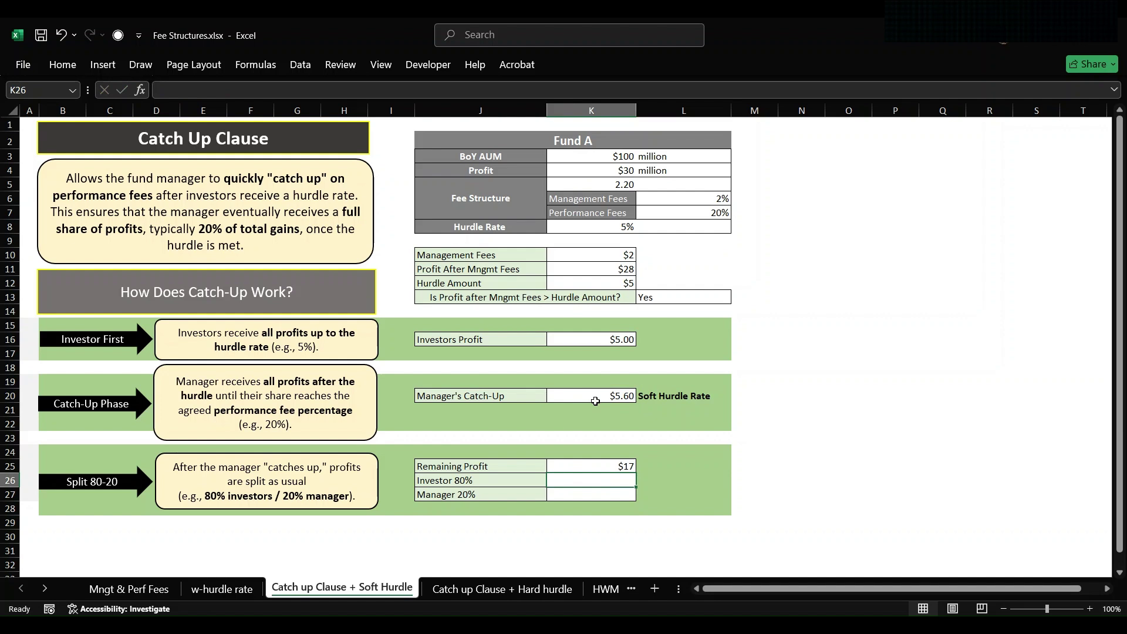
Step: Set Investor 80% in K26 to =K25*.8, showing $13.92
text(=)
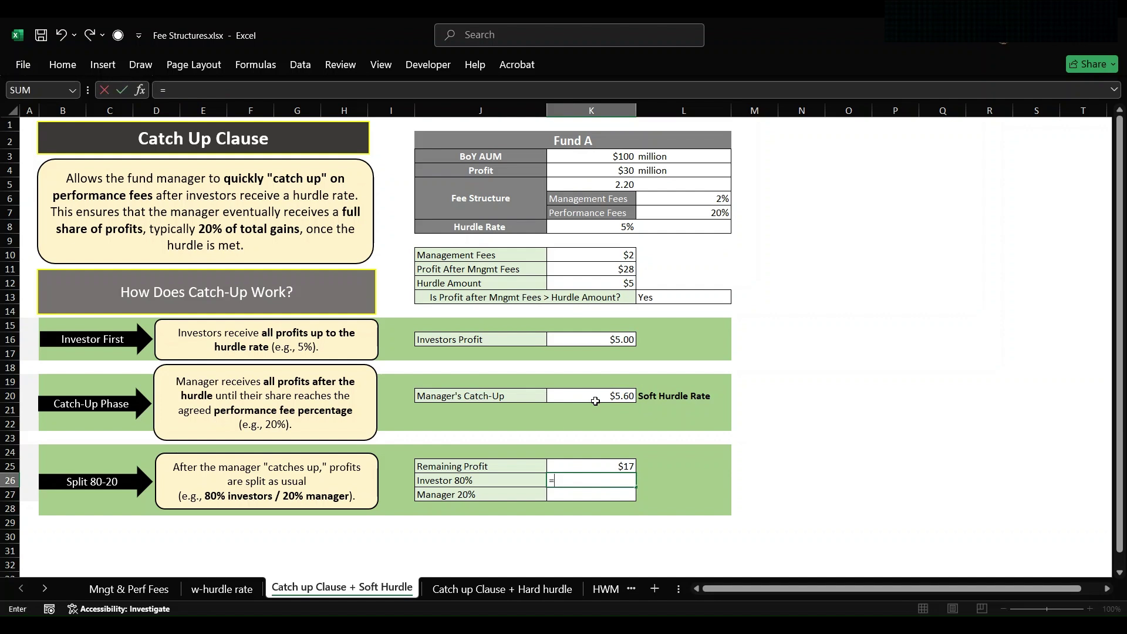
click(610, 466)
text(*)
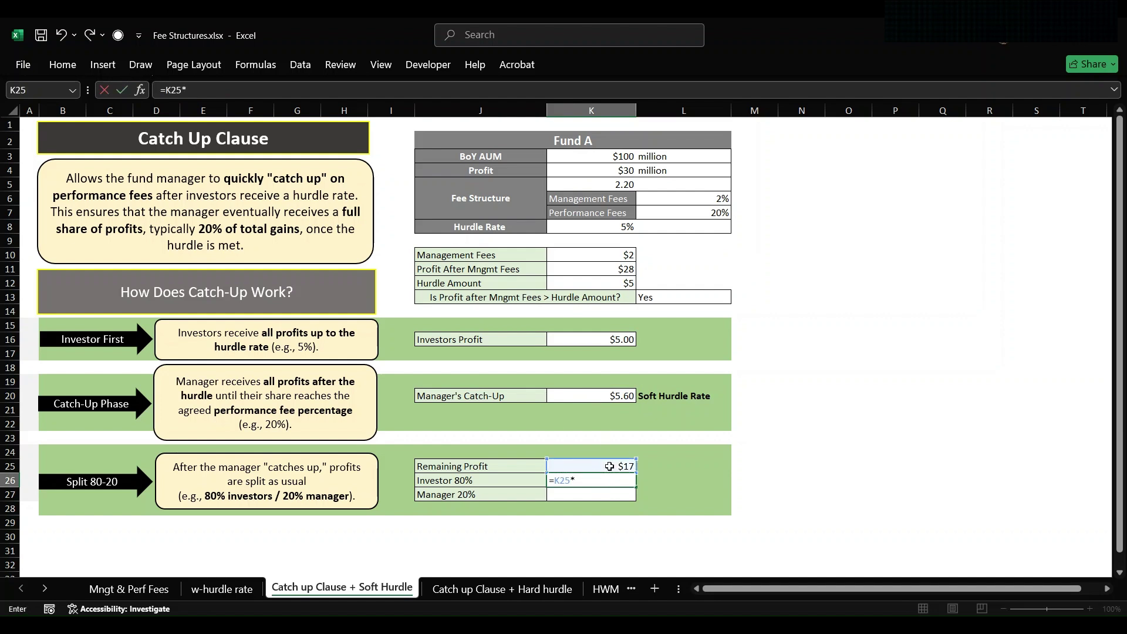
text(8)
key(BackSpace)
text(.8)
key(Return)
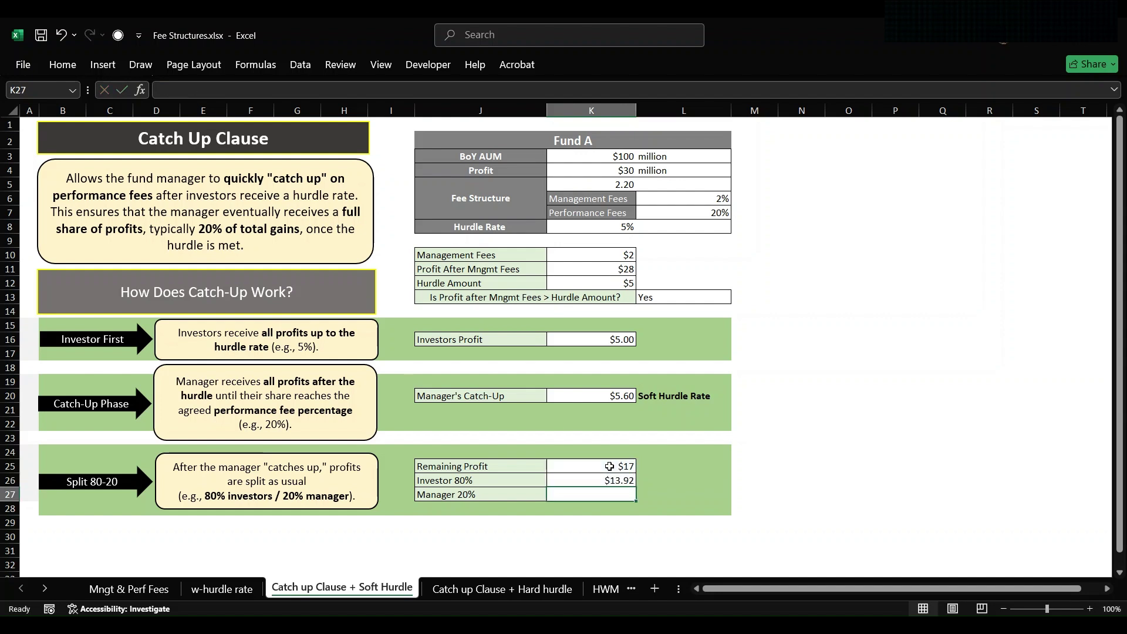
Step: Set Manager 20% in K27 to =K25*.2, showing $3.48
text(=)
click(609, 466)
text(*.2)
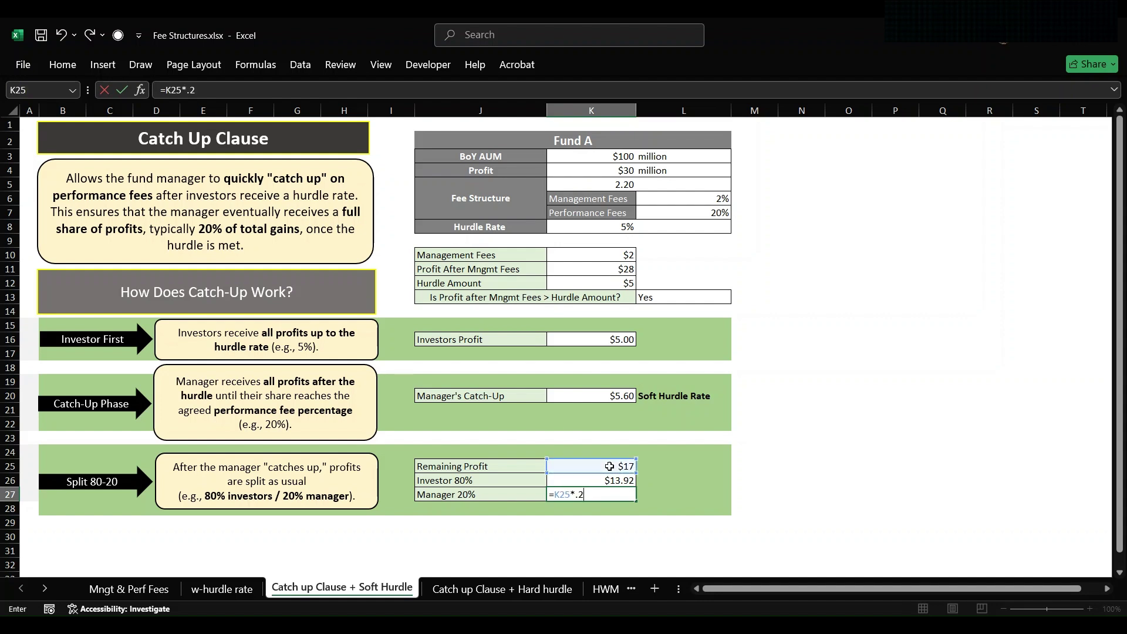
key(Return)
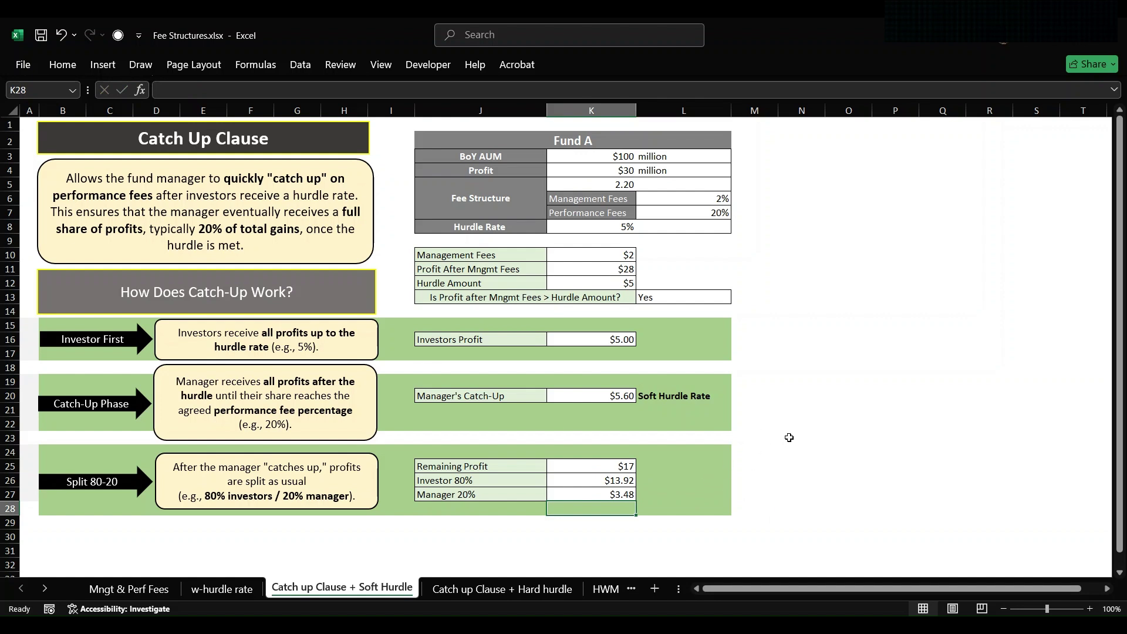
Step: Label cell N23 'Investor'
click(789, 438)
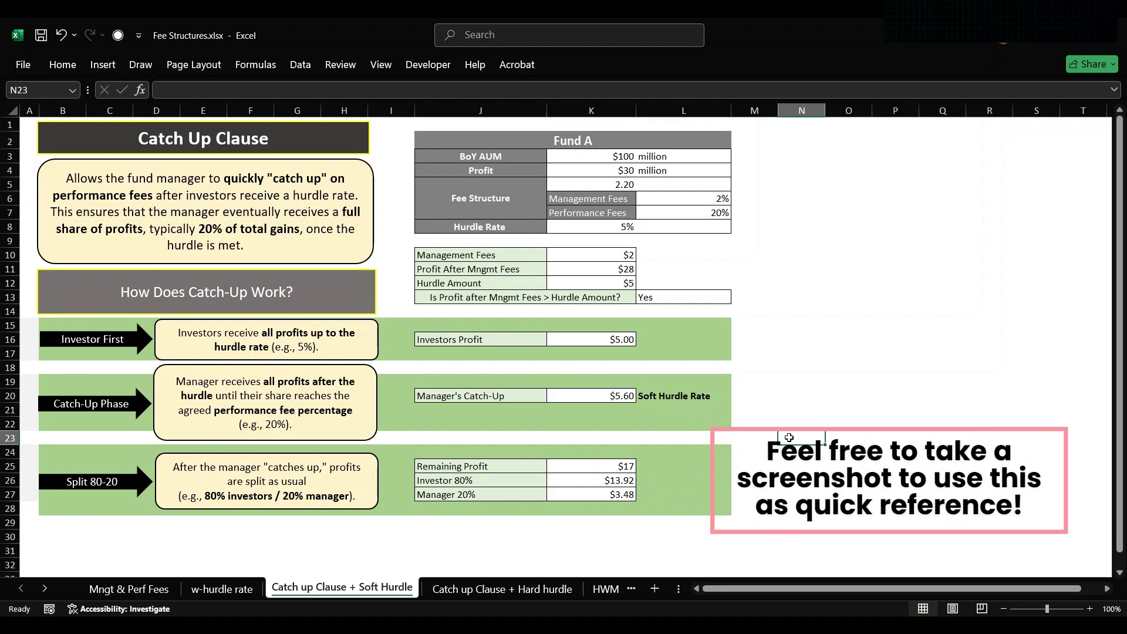
text(Inv)
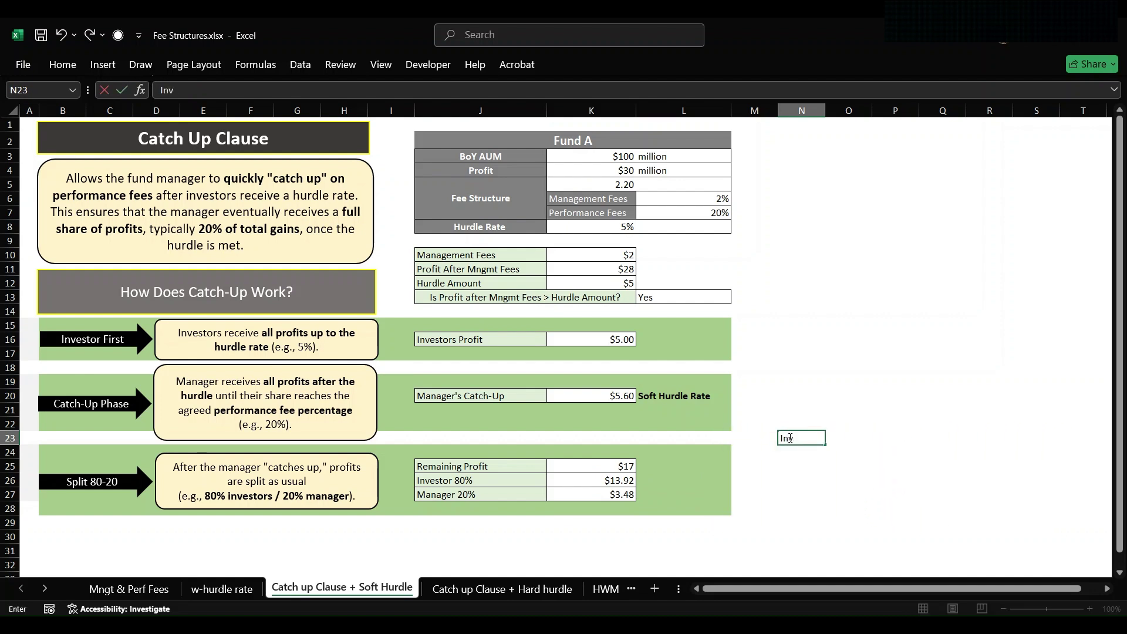
text(estor)
key(Return)
Step: Enter =K16+K26 in O23 for an investor total of 18.92
key(Tab)
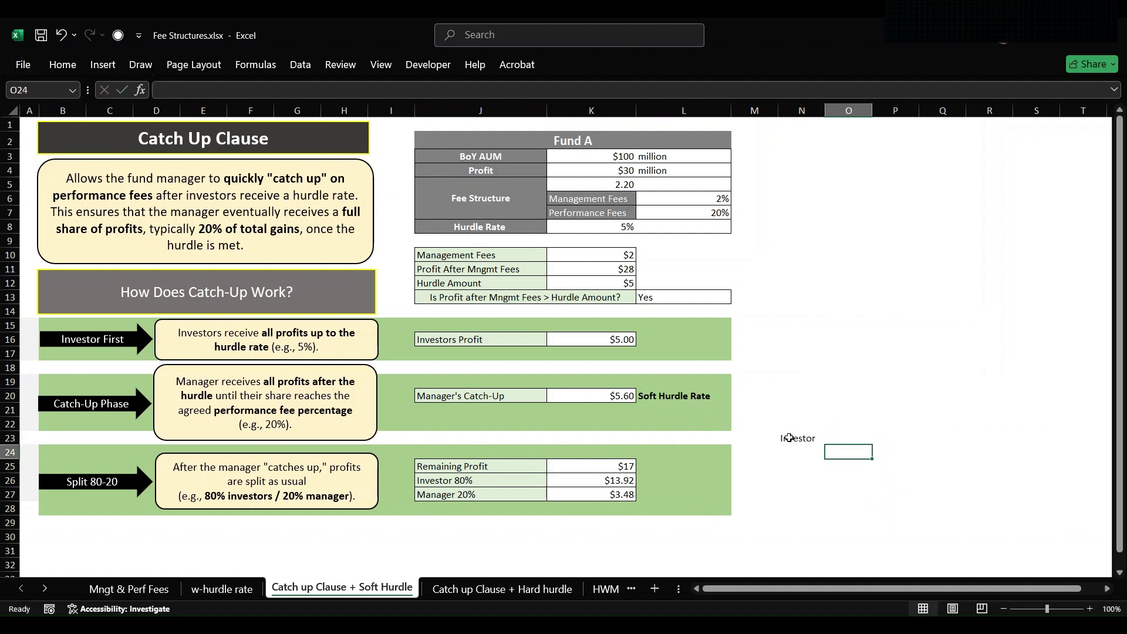
key(Up)
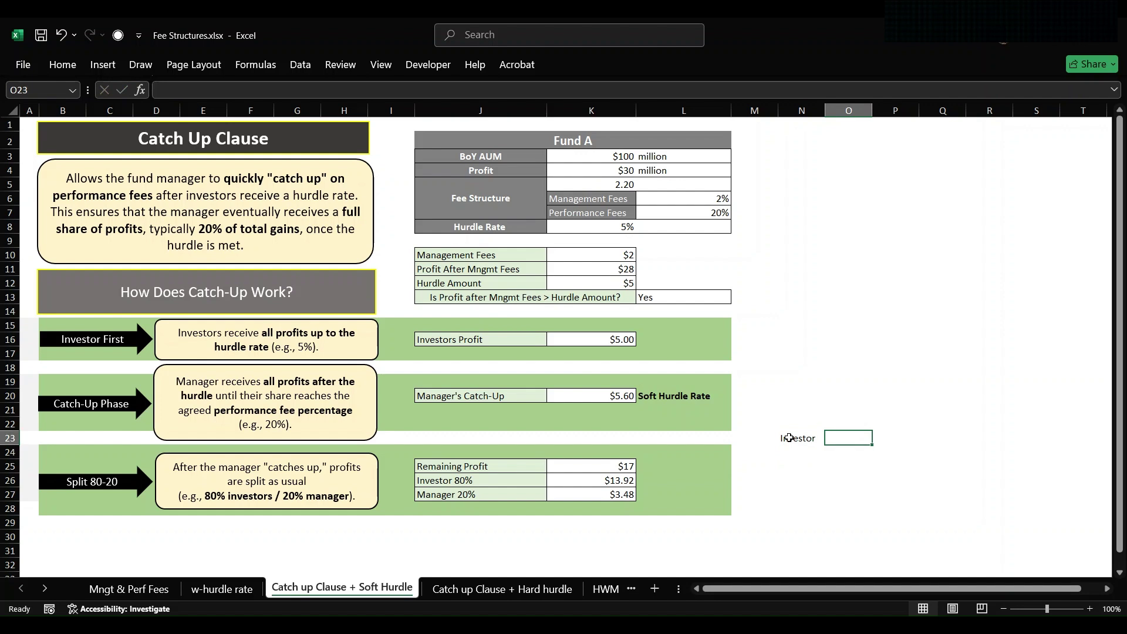
text(=)
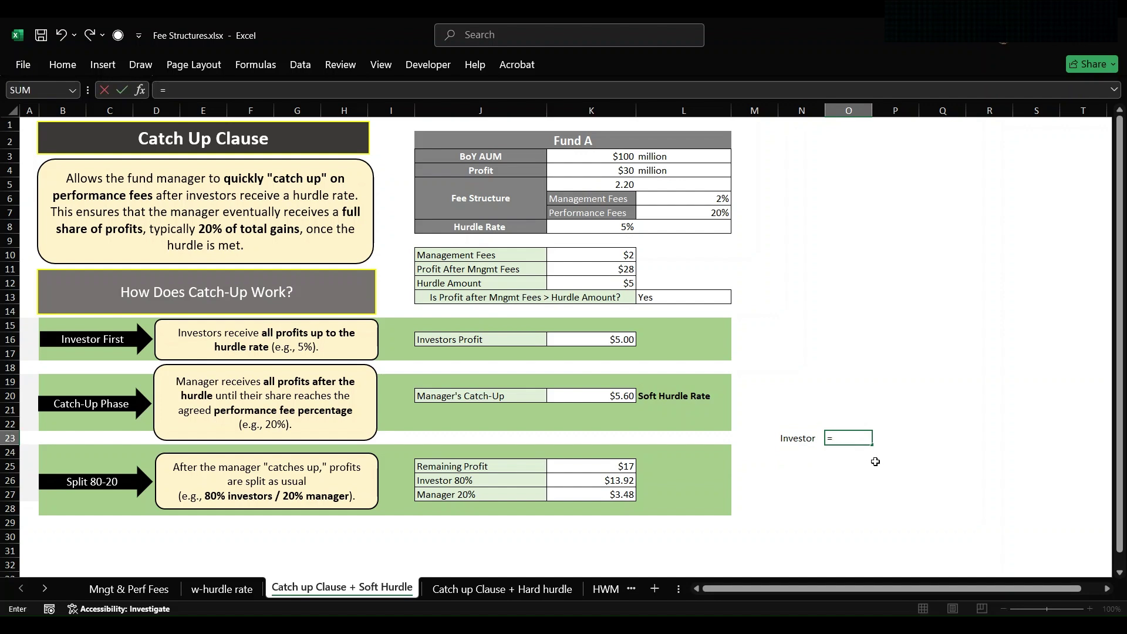
click(604, 339)
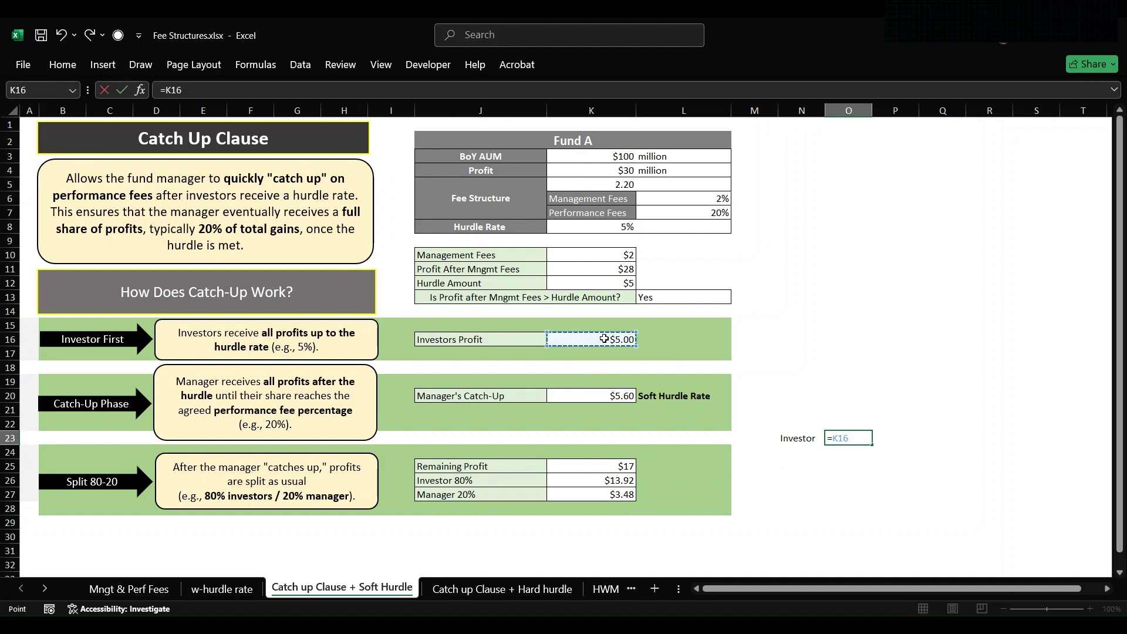
text(+)
click(596, 478)
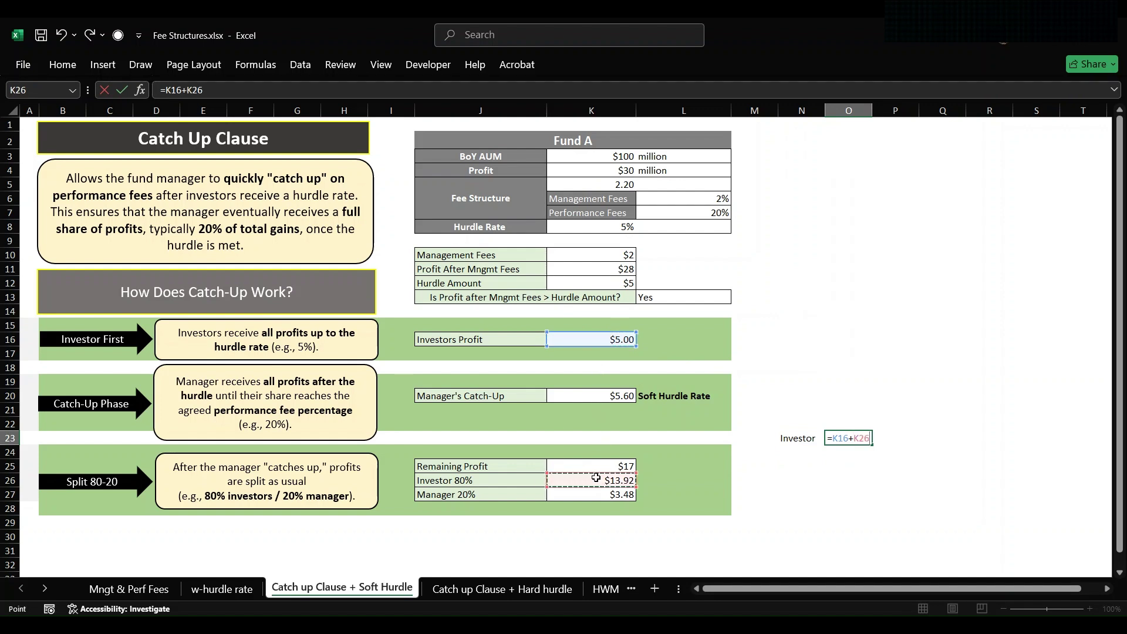
key(Return)
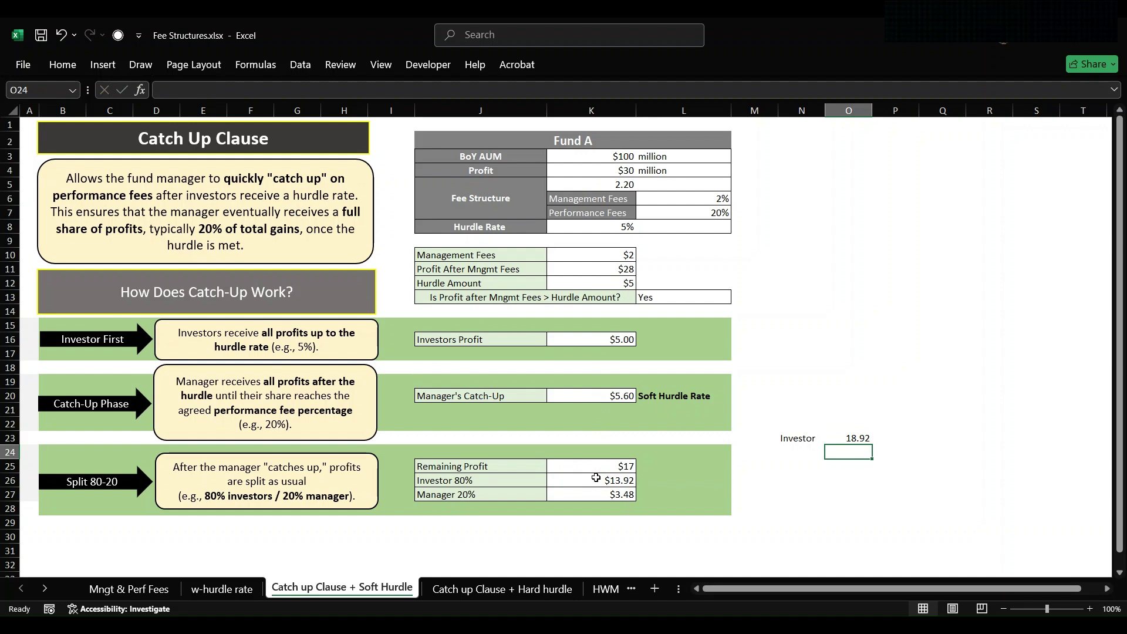
key(Left)
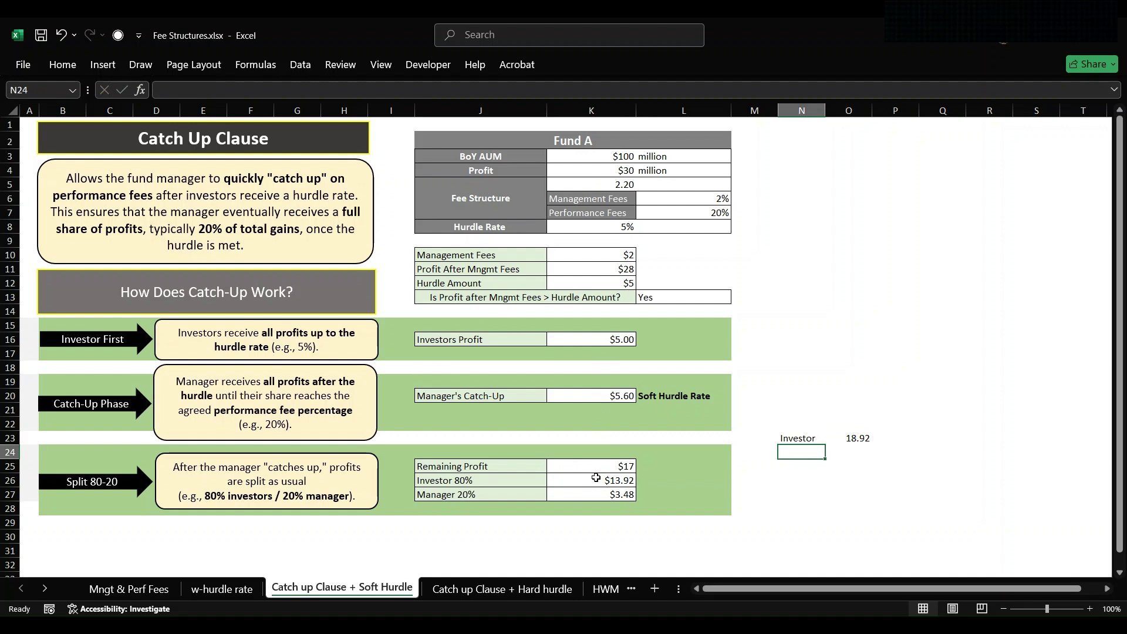
Step: Label cell N24 'Manager (GP)'
text(Manager ()
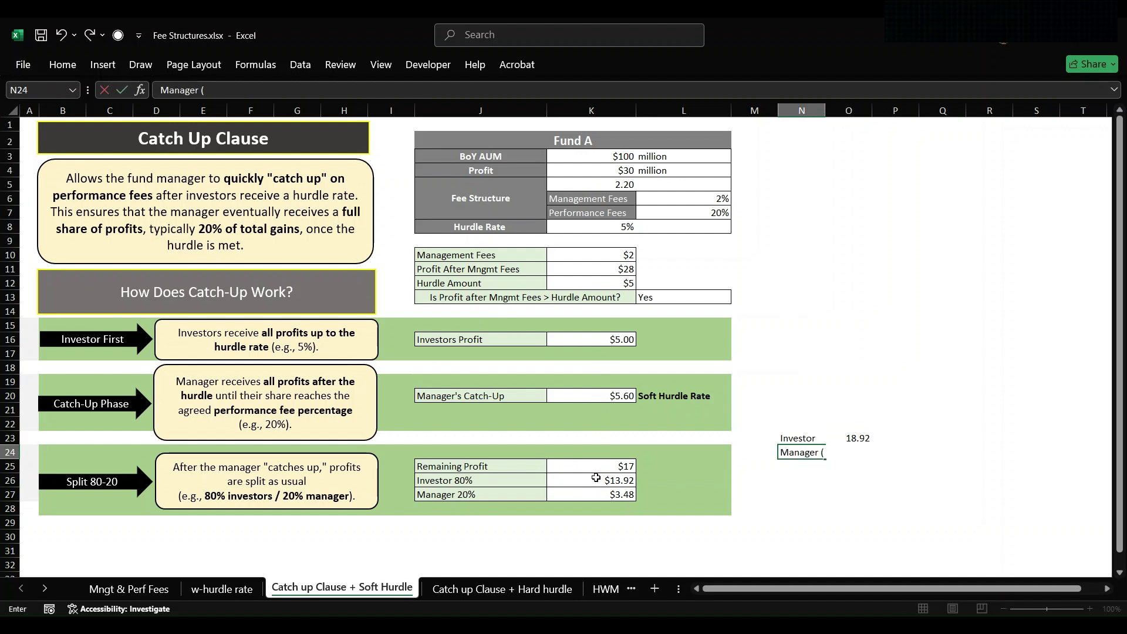
text(GP))
key(Return)
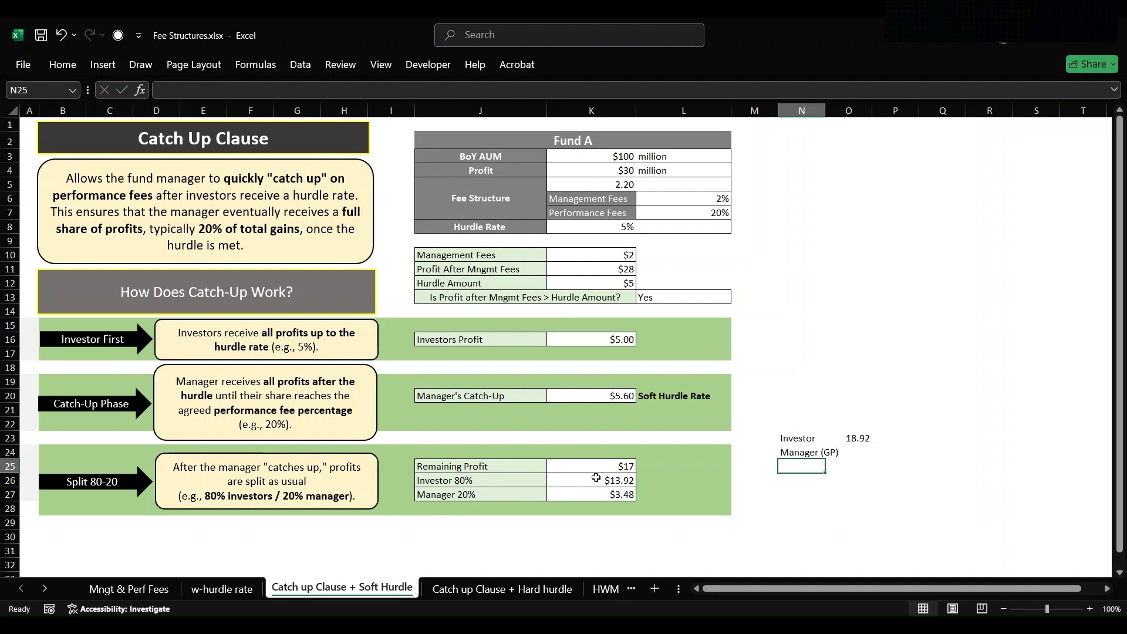
key(Right)
key(Up)
Step: Enter =K10+K20+K27 in O24 for a manager total of 11.08, widening column N
text(=)
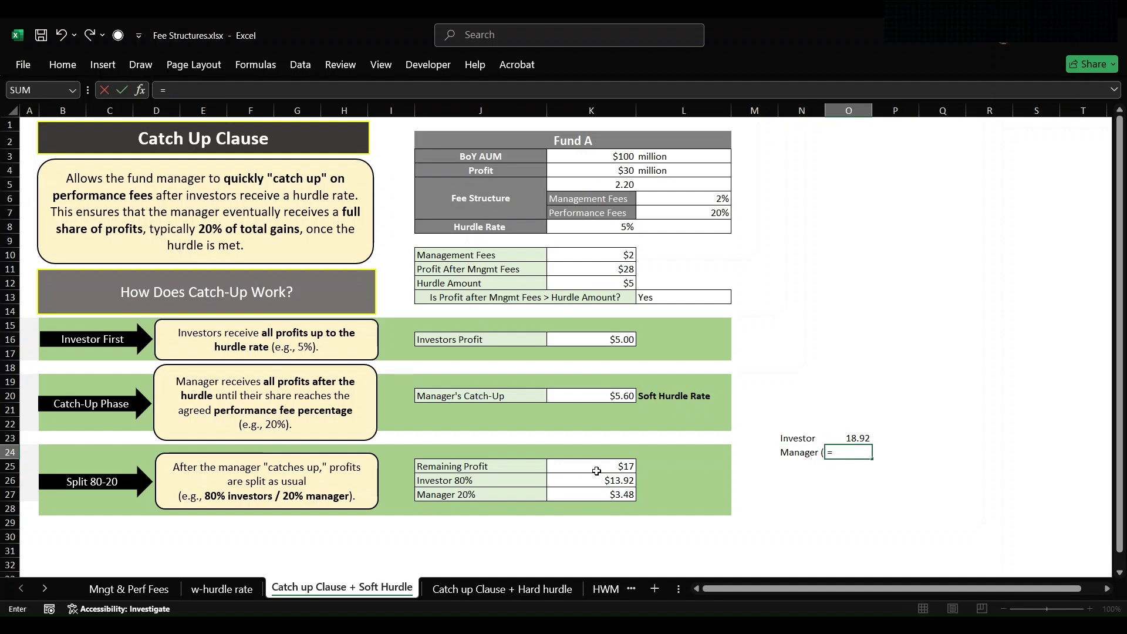
click(610, 254)
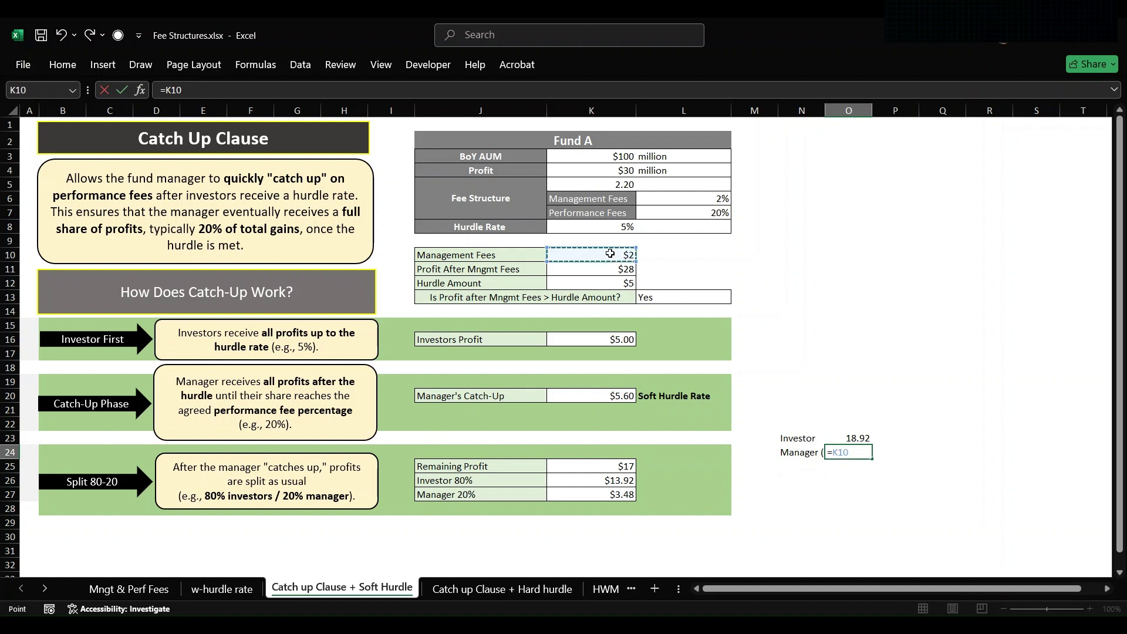
text(+)
click(562, 395)
text(+)
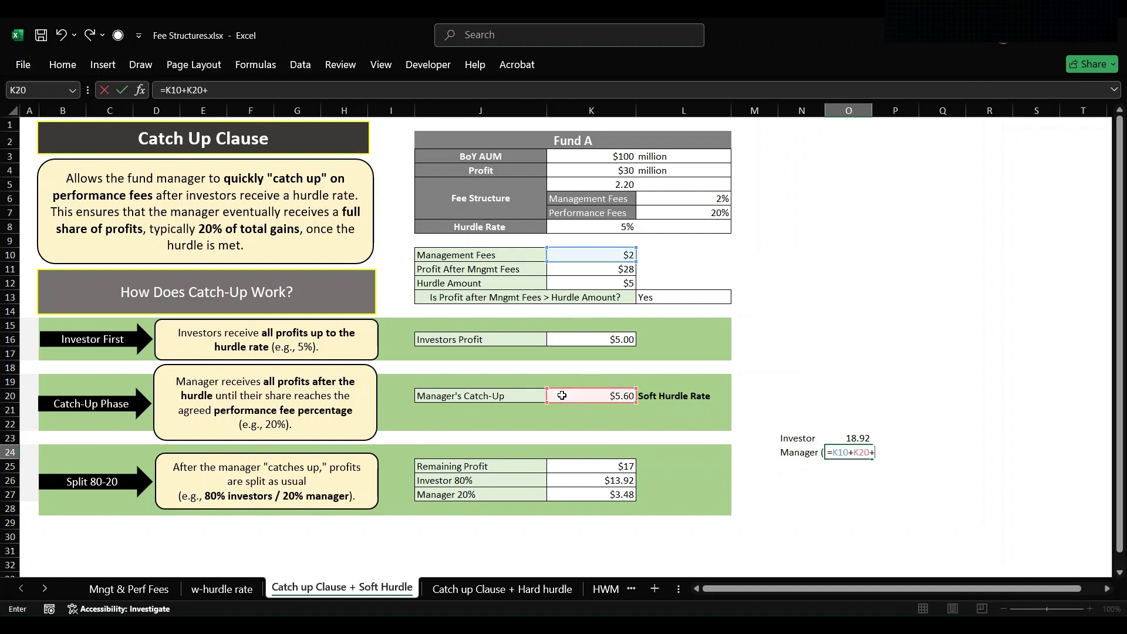
click(594, 497)
key(Return)
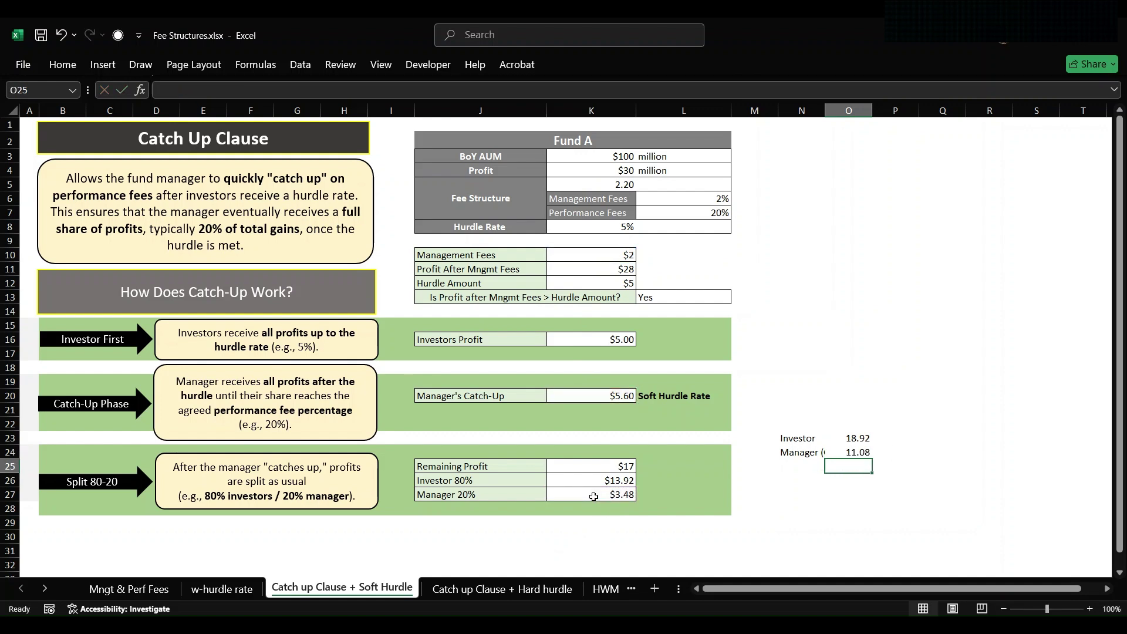
drag(825, 111, 842, 112)
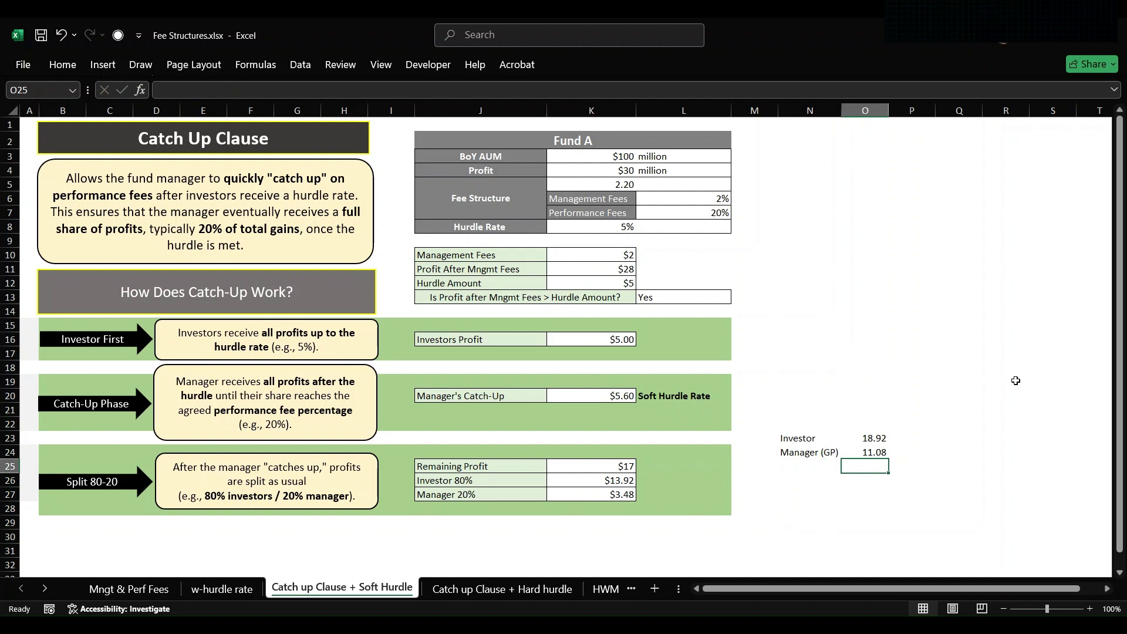